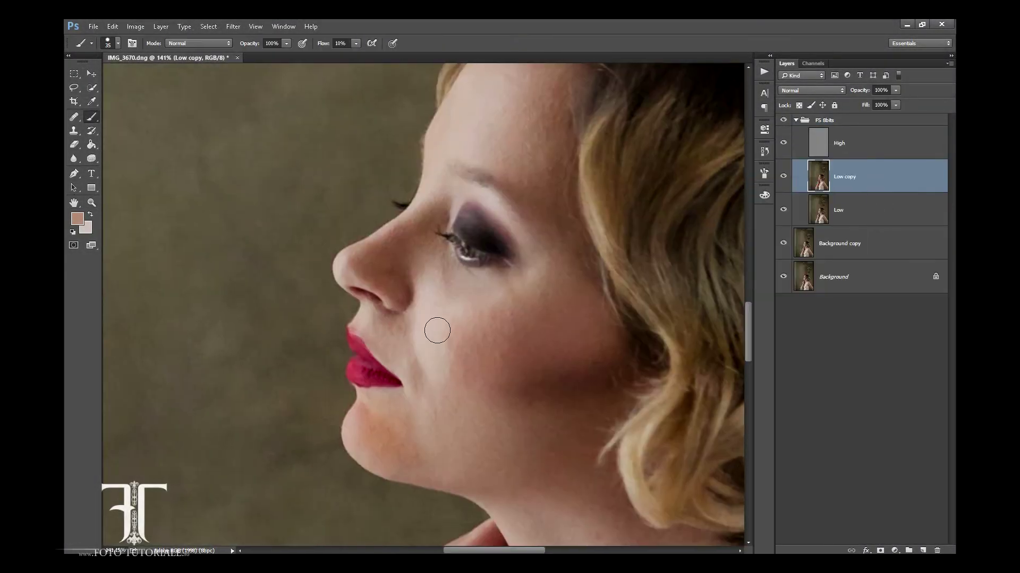
- Add a new empty layer and paint a sampled lighter skin tone on it
key("F5")
key("F5")
left_click(411, 392, "alt")
key("ctrl+shift+alt+n")
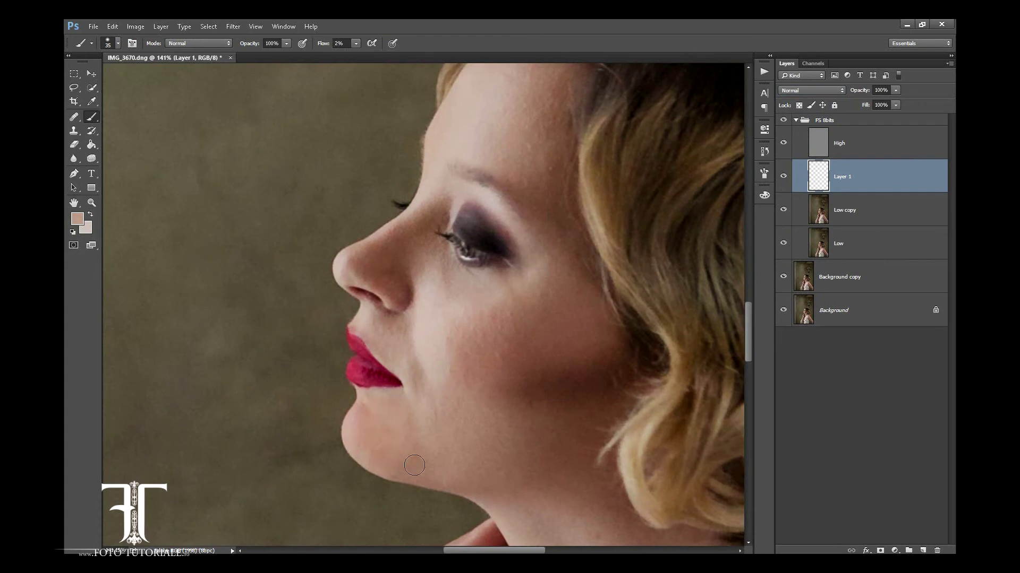
- Merge the painted layer down into Low copy and hide the High layer
right_click(849, 180)
left_click(850, 465)
left_click(783, 142)
scroll(585, 230, "up", 3)
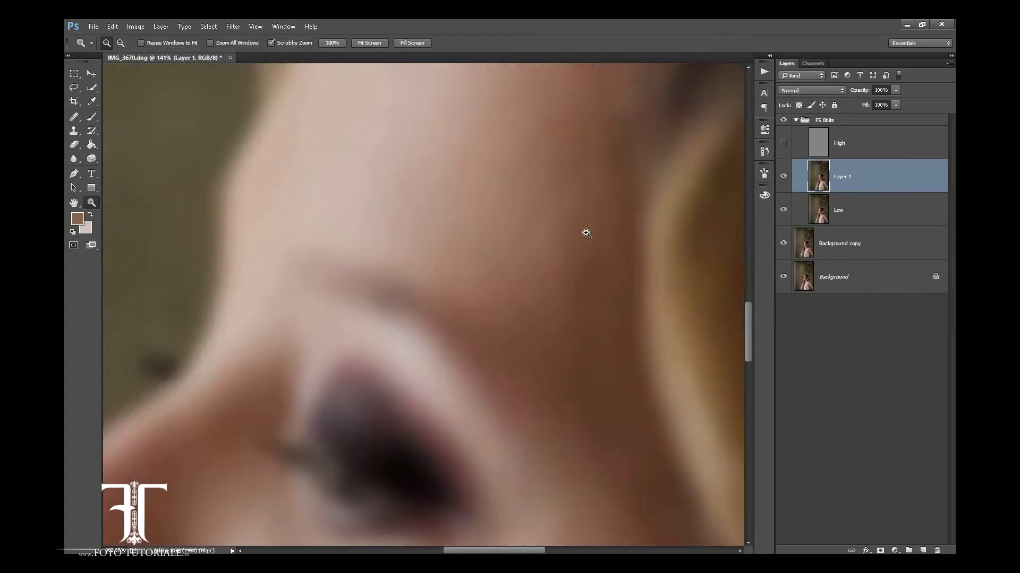
scroll(585, 230, "down", 2)
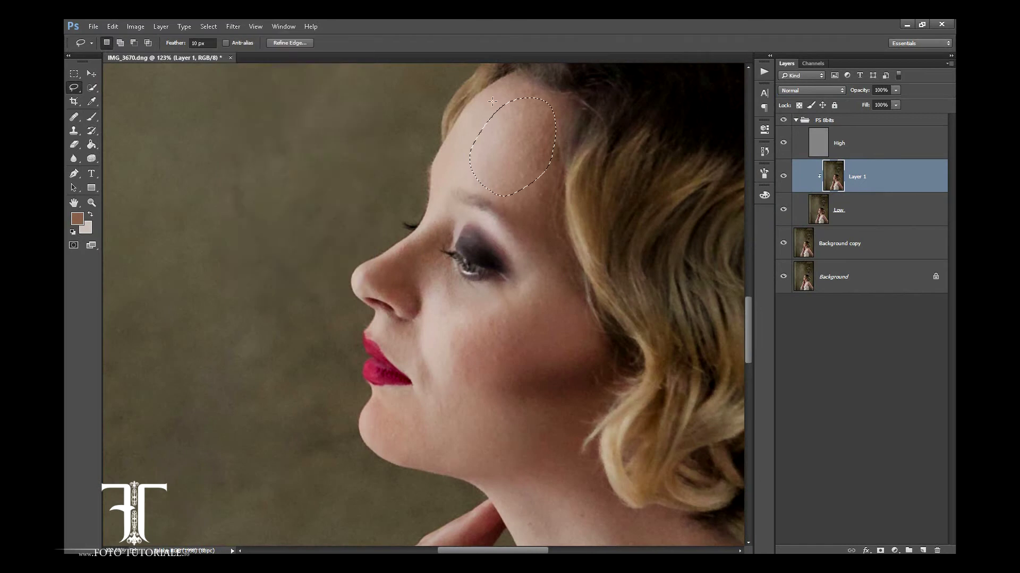
- Gaussian-blur the forehead selection, deselect, and zoom in on the shoulder
left_click(191, 184)
key("Return")
key("ctrl+d")
left_click_drag(468, 406, 472, 245)
left_click_drag(584, 372, 483, 391)
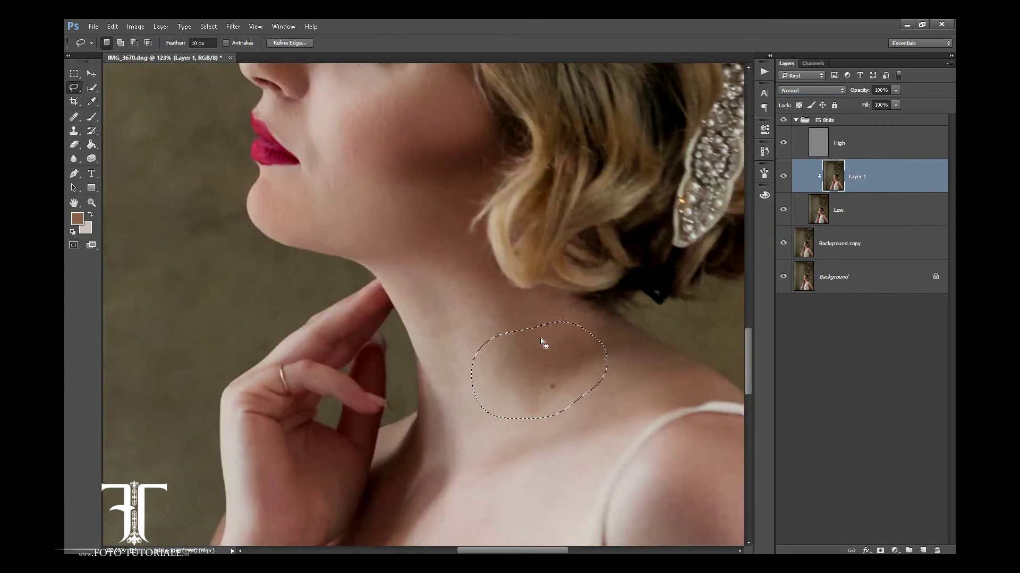
key("ctrl+0")
mouse_move(489, 303)
left_mouse_down()
mouse_move(505, 318)
mouse_move(451, 265)
left_mouse_up()
key("l")
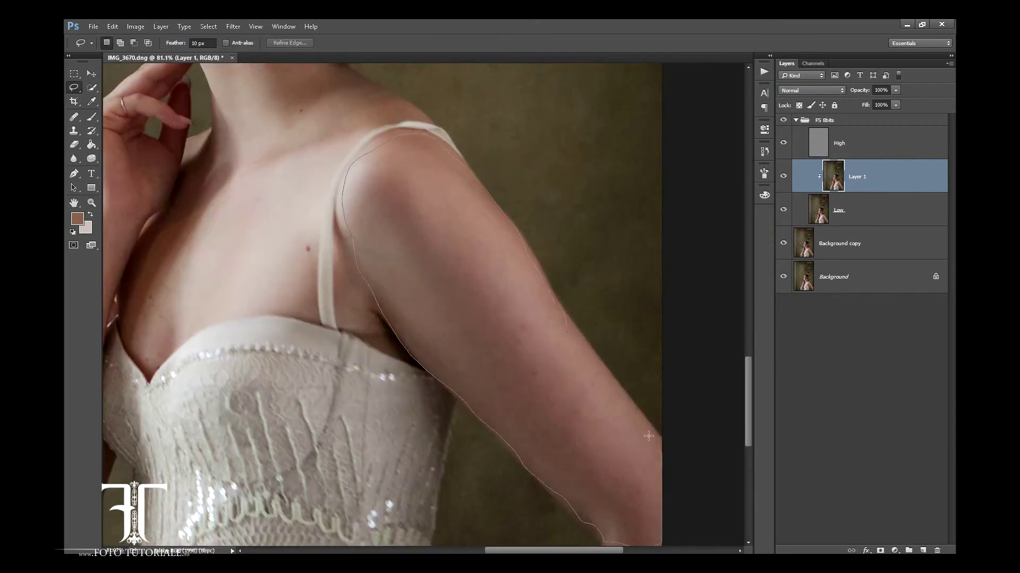
- Lasso the chest and arm with a 20 px feather, then target the High layer for cloning
left_click(464, 269)
left_click_drag(184, 190, 196, 330)
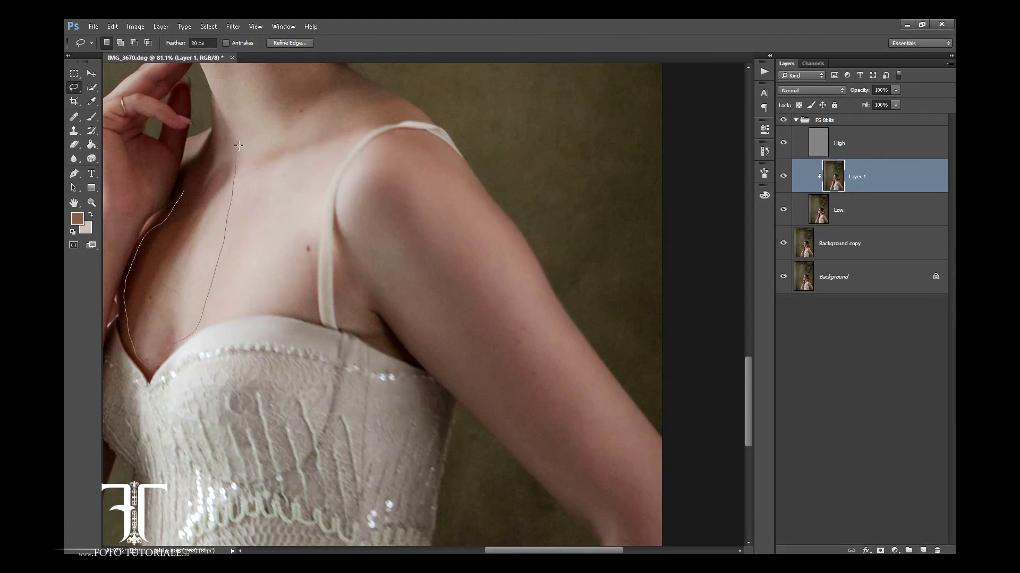
left_click_drag(202, 233, 325, 191)
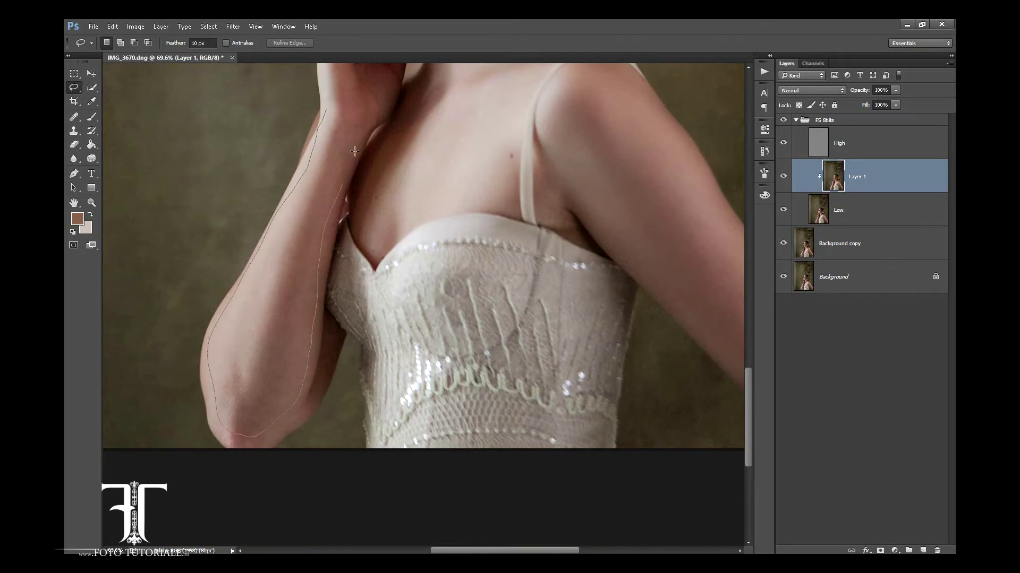
left_click_drag(354, 151, 345, 123)
left_click_drag(286, 379, 315, 379, "ctrl")
left_click_drag(213, 300, 192, 274)
key("alt+bracketright")
key("s")
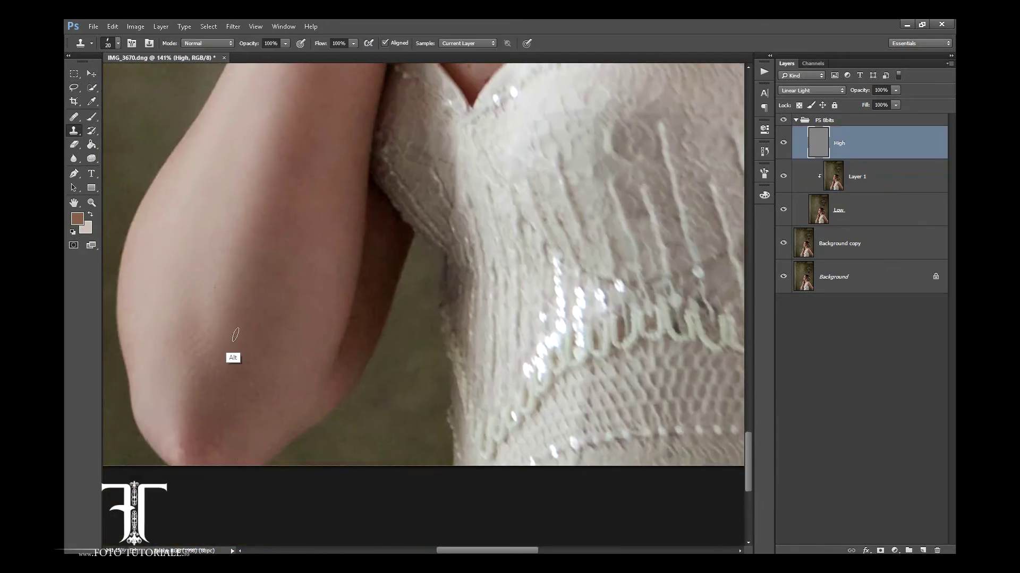
- Back on Layer 1, clear the selection and lasso-outline the cheek area for smoothing
key("w")
key("alt+bracketleft")
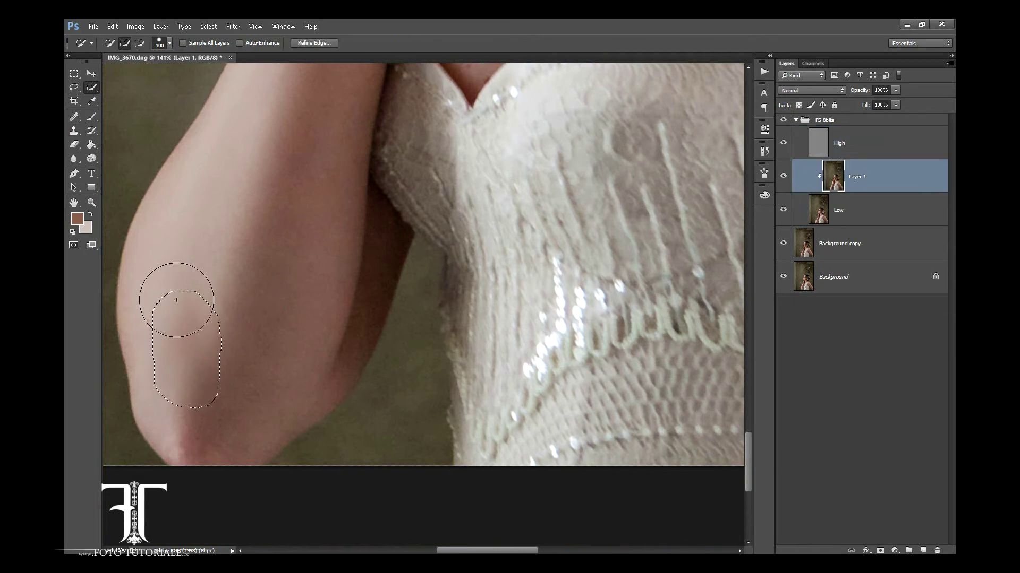
key("ctrl+d")
scroll(191, 175, "down", 3)
scroll(230, 320, "up", 2)
left_click(73, 87)
left_click_drag(398, 190, 370, 322)
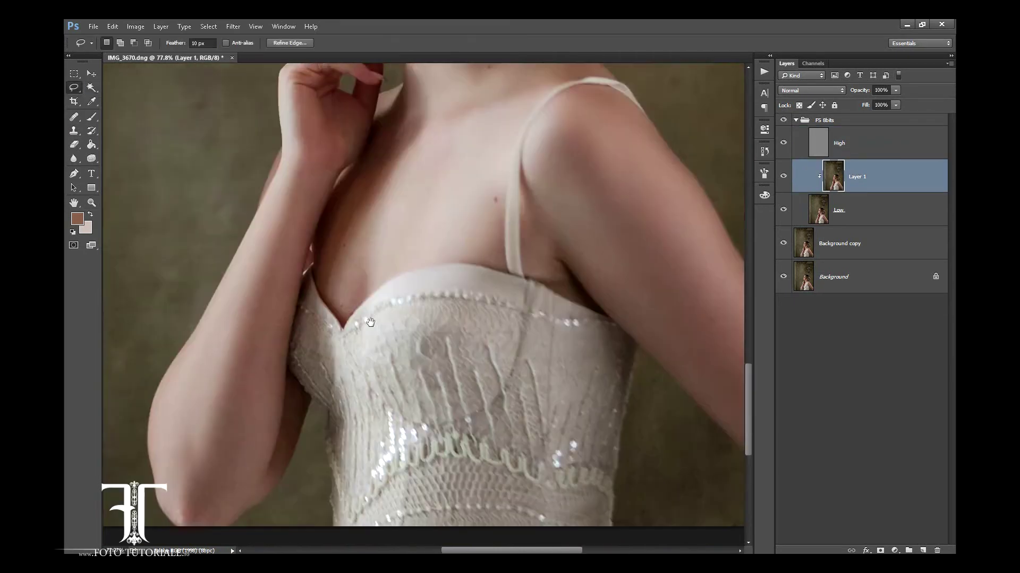
scroll(370, 322, "up", 5)
left_click_drag(600, 321, 540, 322)
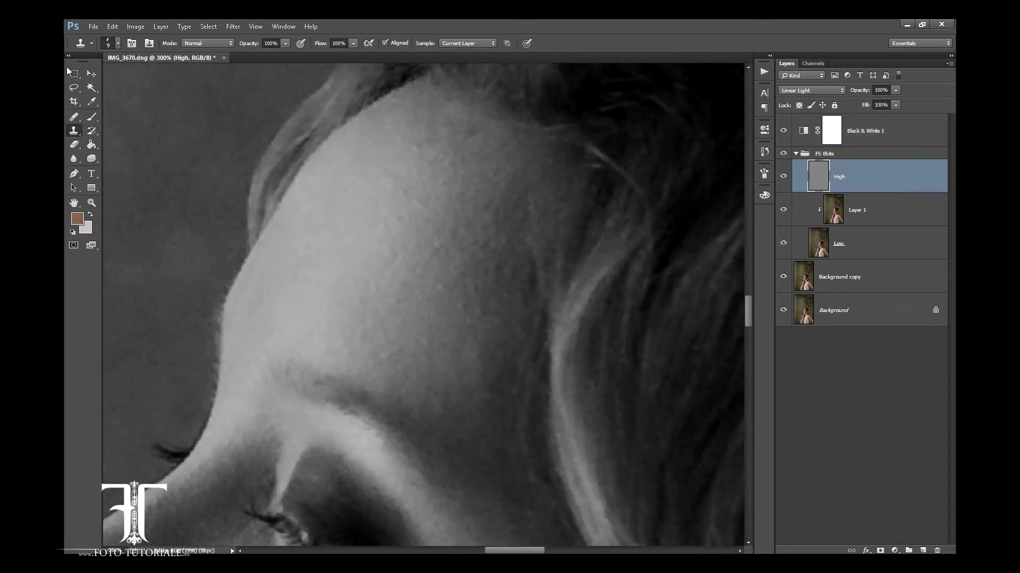
- Hide the black-and-white check layer and duplicate the High layer as an overlay copy
scroll(406, 247, "down", 10)
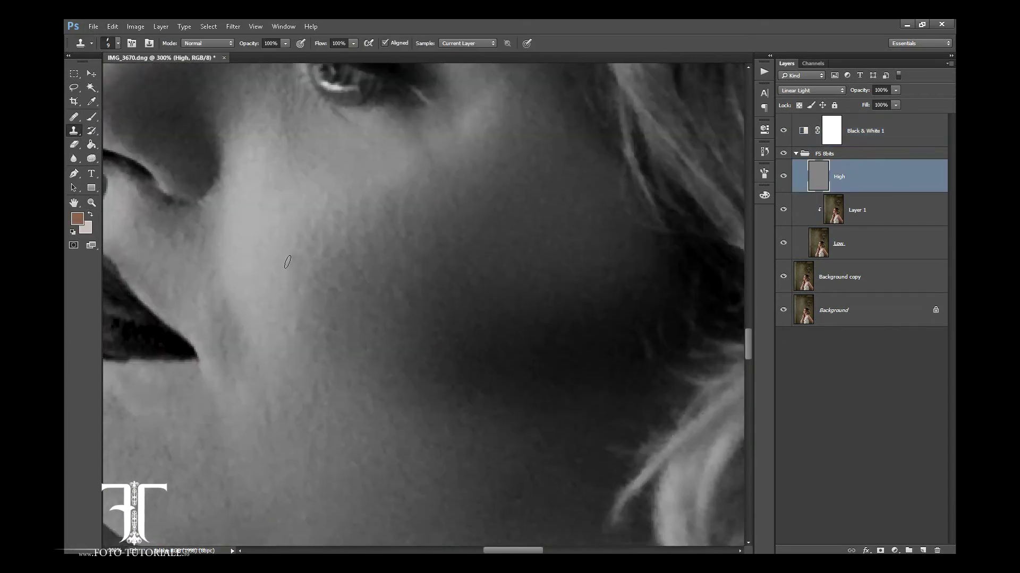
scroll(275, 310, "down", 5)
scroll(366, 225, "down", 5)
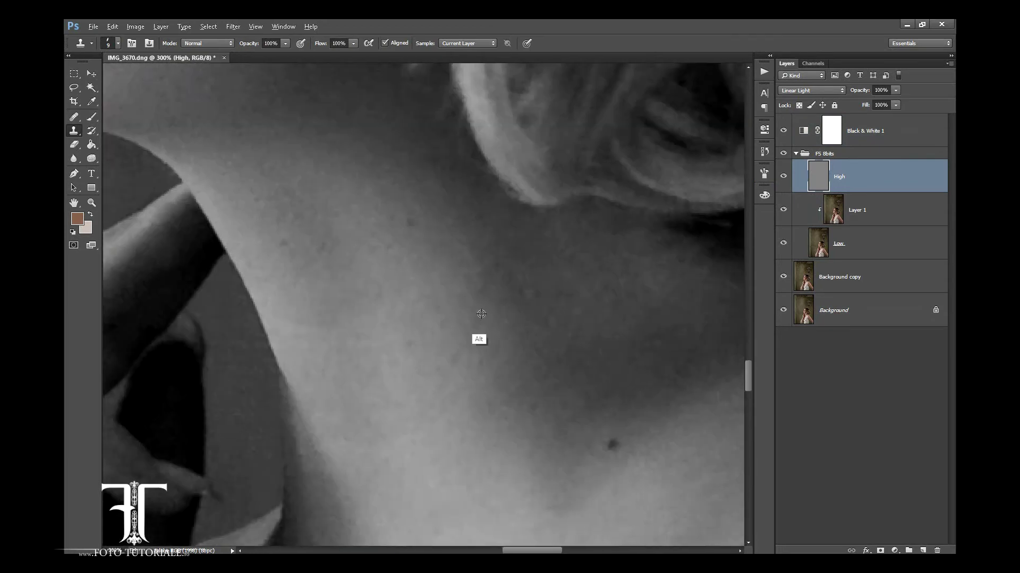
key("ctrl+0")
left_click(783, 130)
left_click(903, 154)
right_click(821, 176)
left_click(829, 199)
key("Return")
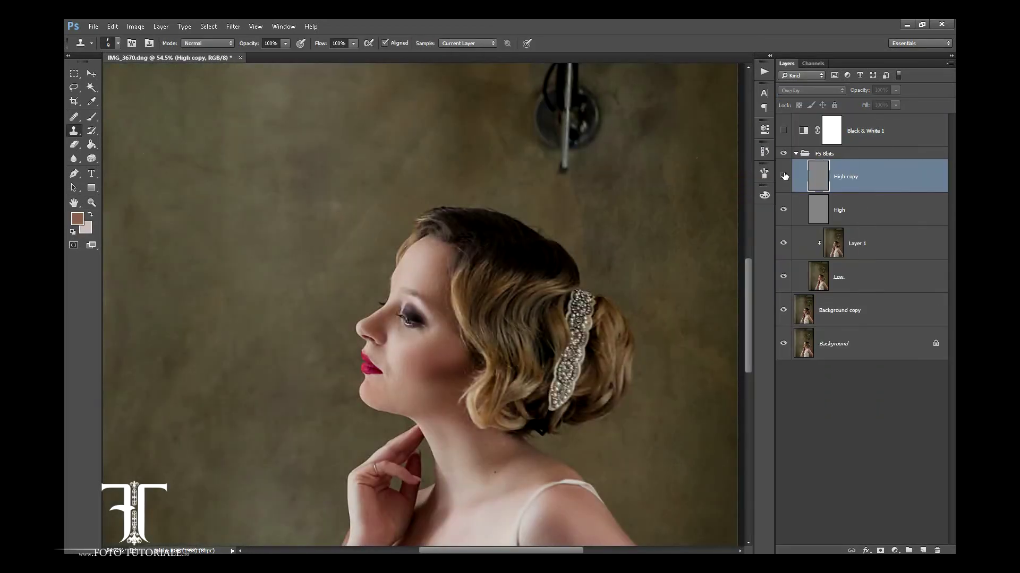
- Duplicate High copy again, give it a black mask, and set the brush flow
right_click(851, 201)
left_click(821, 189)
key("Return")
left_click(880, 551, "alt")
key("b")
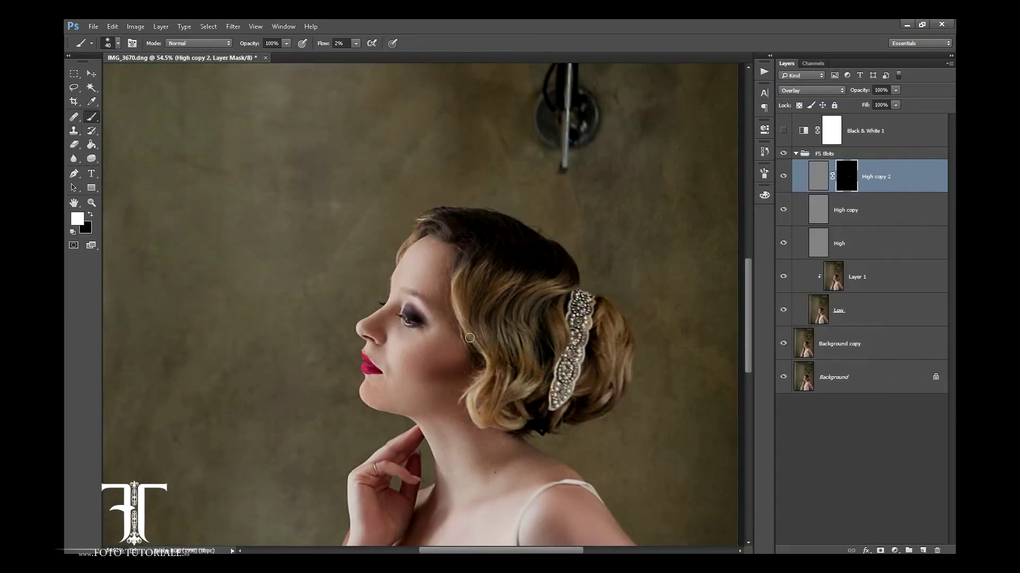
scroll(411, 317, "up", 5)
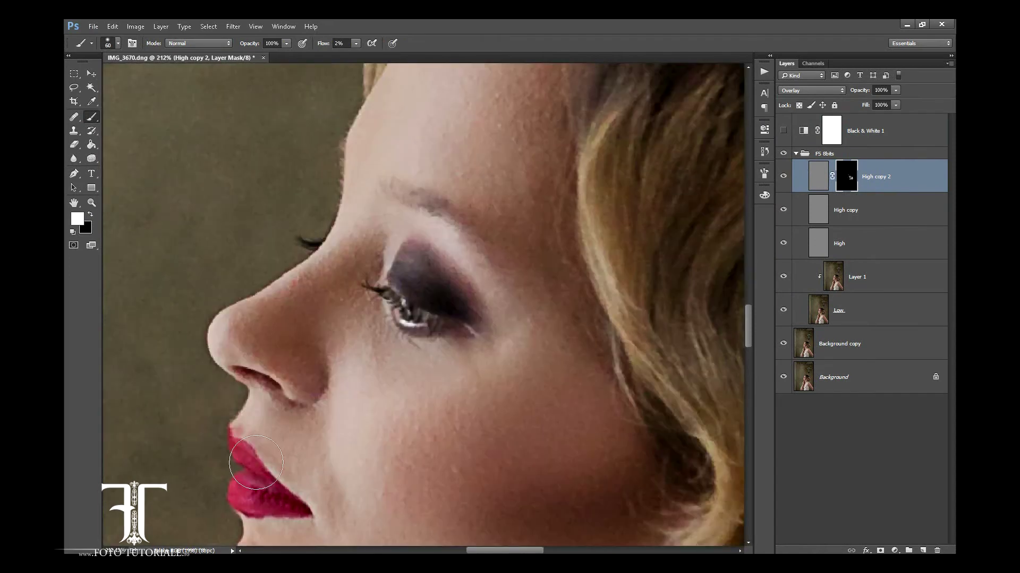
left_click(356, 43)
scroll(253, 492, "down", 5)
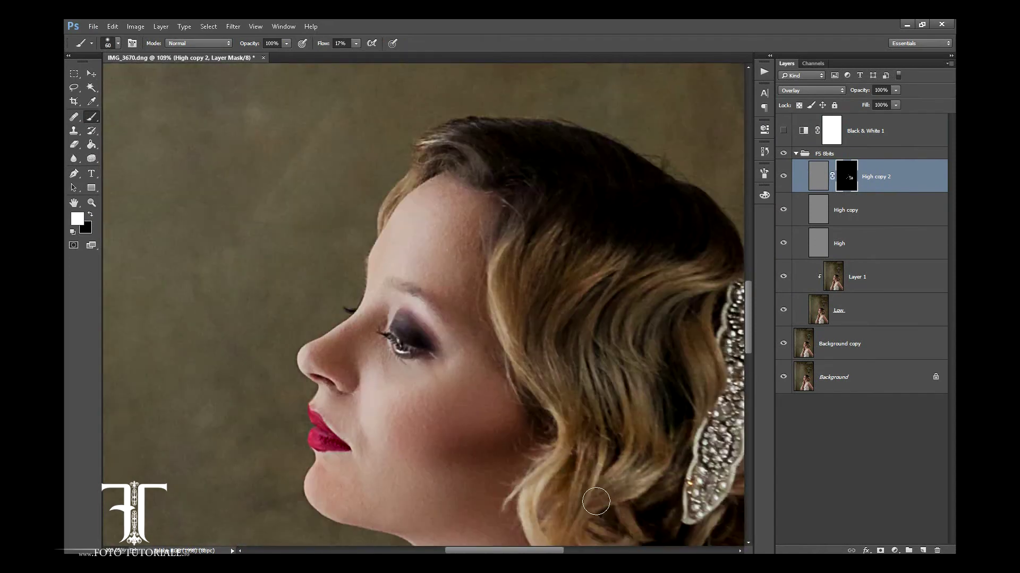
scroll(581, 243, "up", 3)
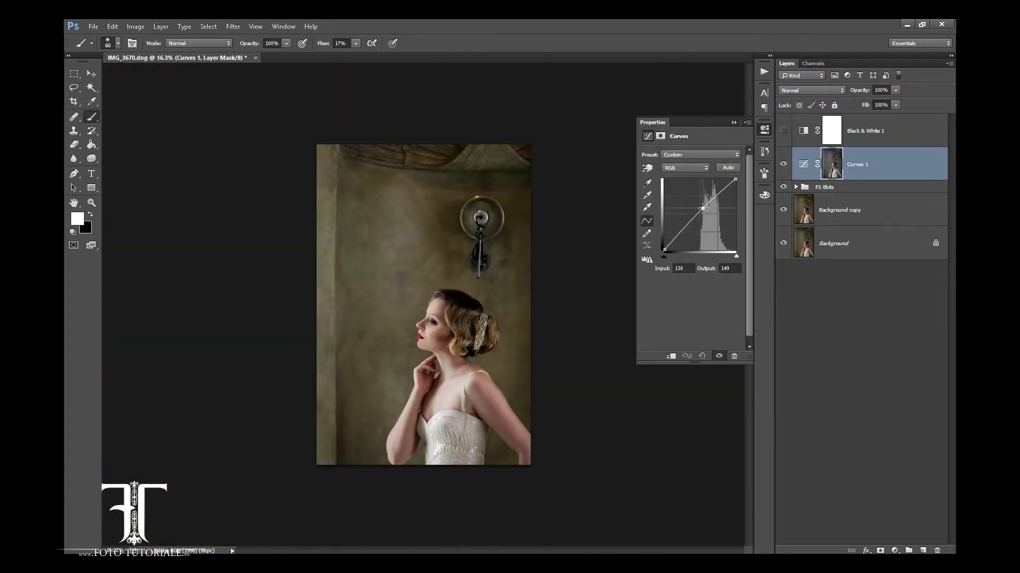
- Duplicate Curves 1 and group both curves layers as 'D&B Fast'
key("Return")
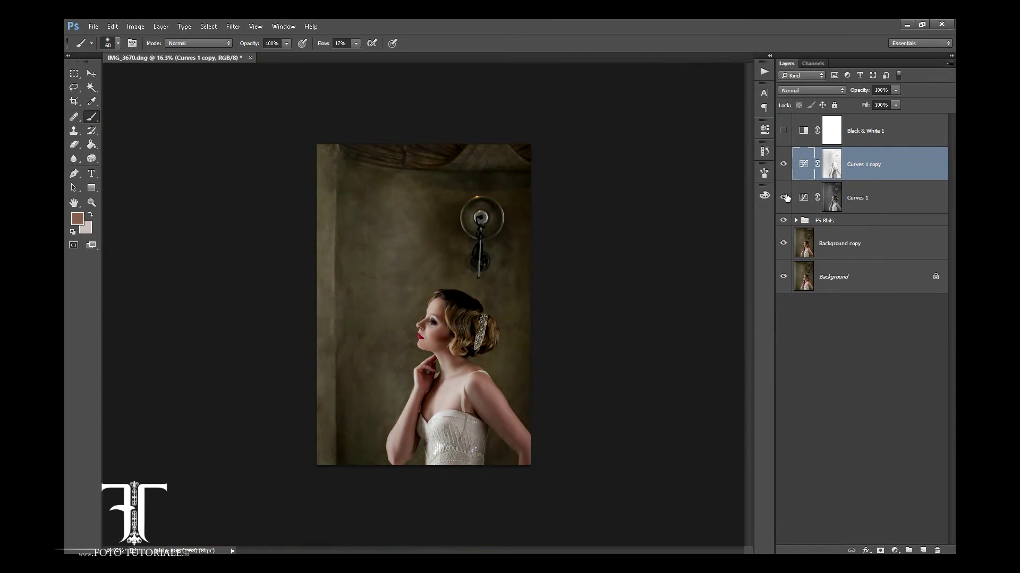
left_click(796, 198, "shift")
key("ctrl+g")
double_click(835, 154)
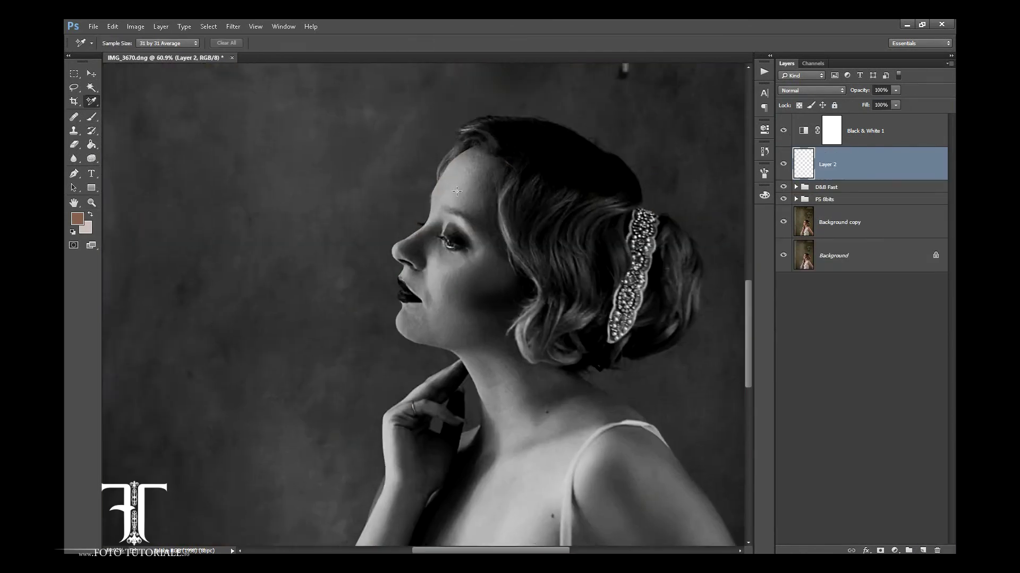
- Place colour sampler points across the bride's face, neck and arm skin
left_click(456, 191)
scroll(457, 192, "down", 5)
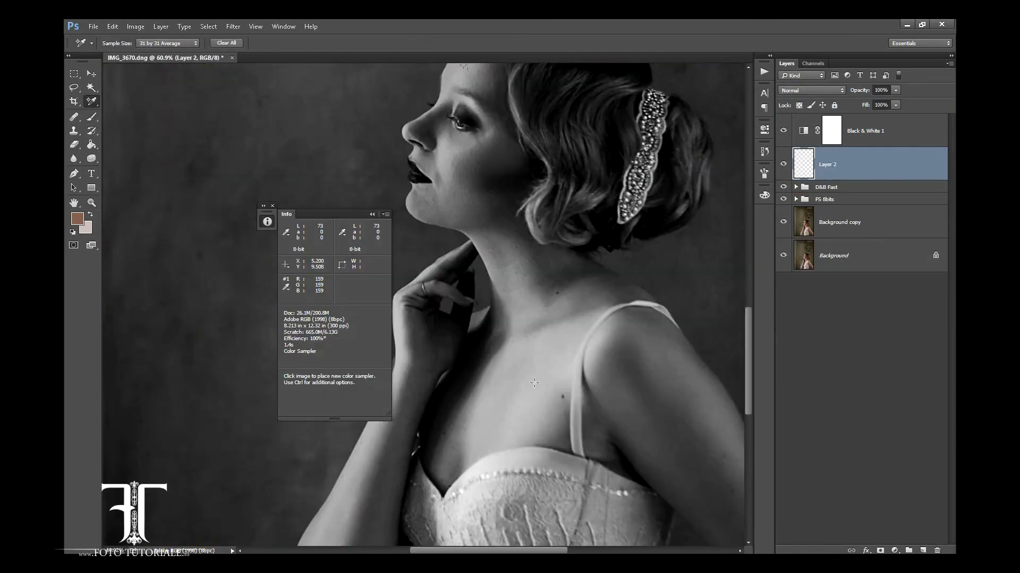
left_click(570, 327)
scroll(570, 328, "up", 2)
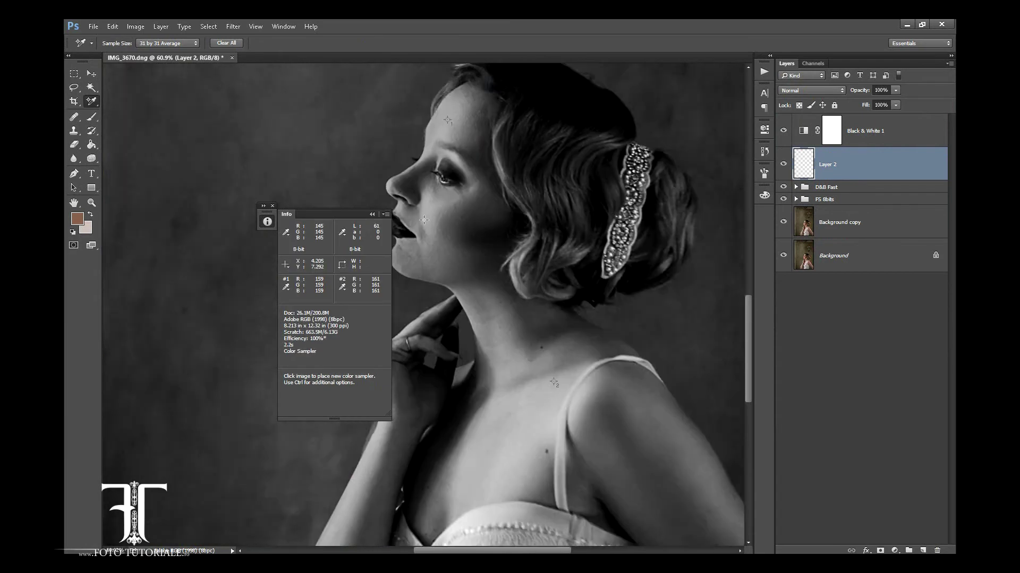
left_click(442, 233)
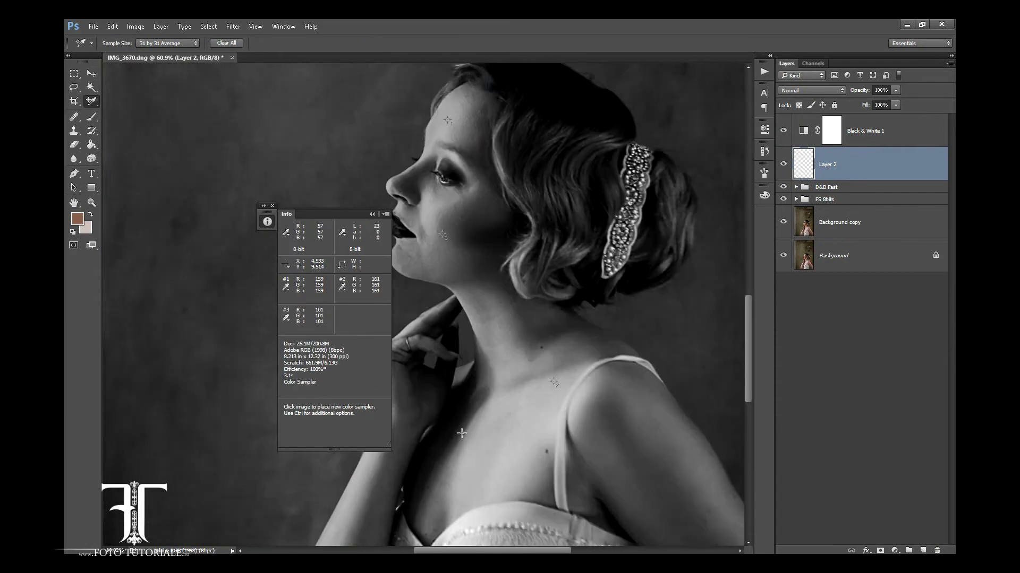
left_click(603, 392)
scroll(603, 392, "down", 3)
scroll(448, 184, "up", 2)
left_click(447, 183)
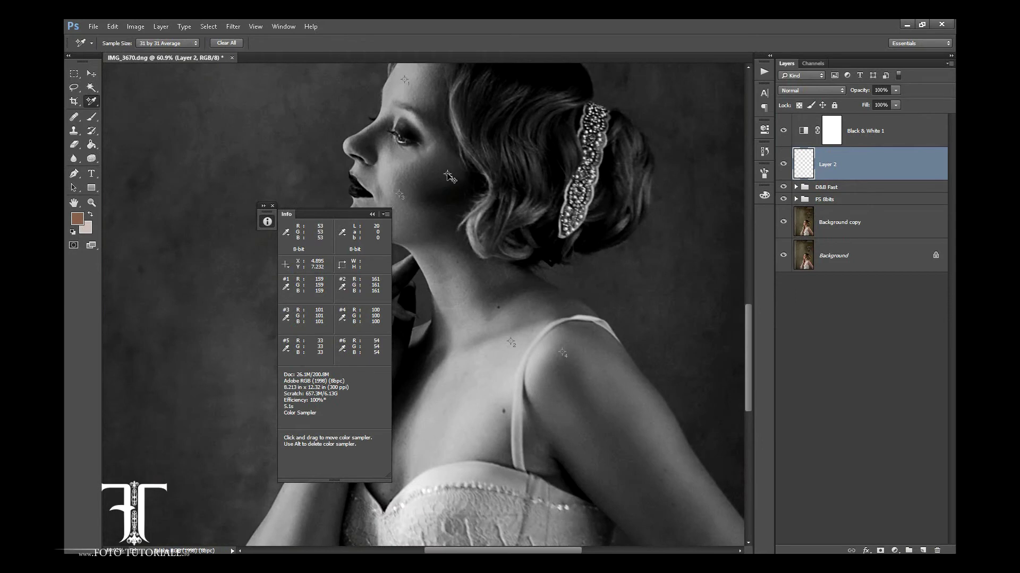
- Hide the Black & White layer and paint sampled skin-tone swatches at upper left
left_click(783, 130)
scroll(448, 177, "up", 3)
key("b")
left_click_drag(324, 114, 202, 207)
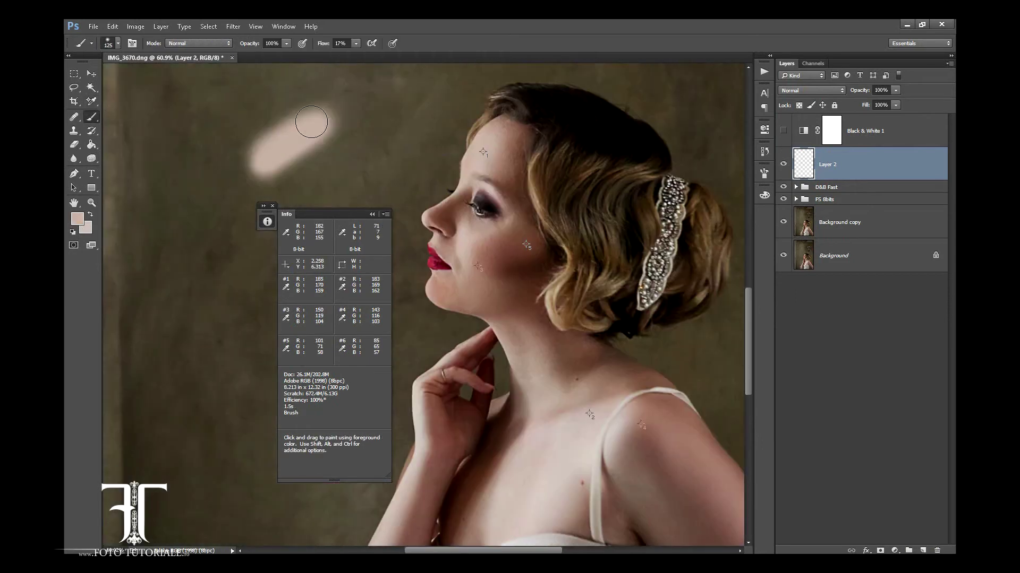
left_click(475, 268, "alt")
left_click_drag(334, 175, 265, 250)
left_click_drag(329, 208, 148, 287)
- Move the sample readouts aside, lasso one swatch, and add a Curves adjustment to it
left_click_drag(558, 408, 604, 327)
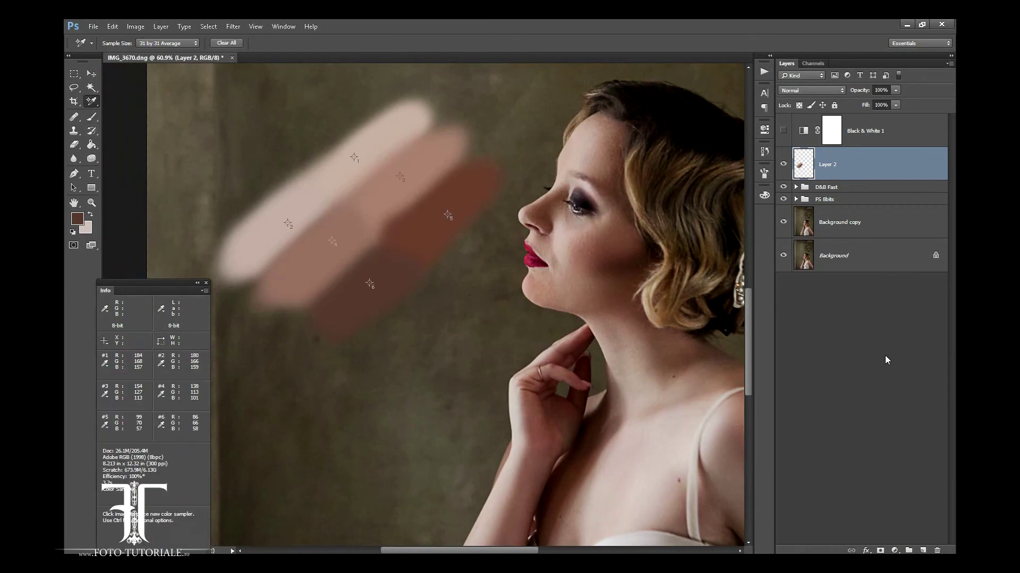
key("l")
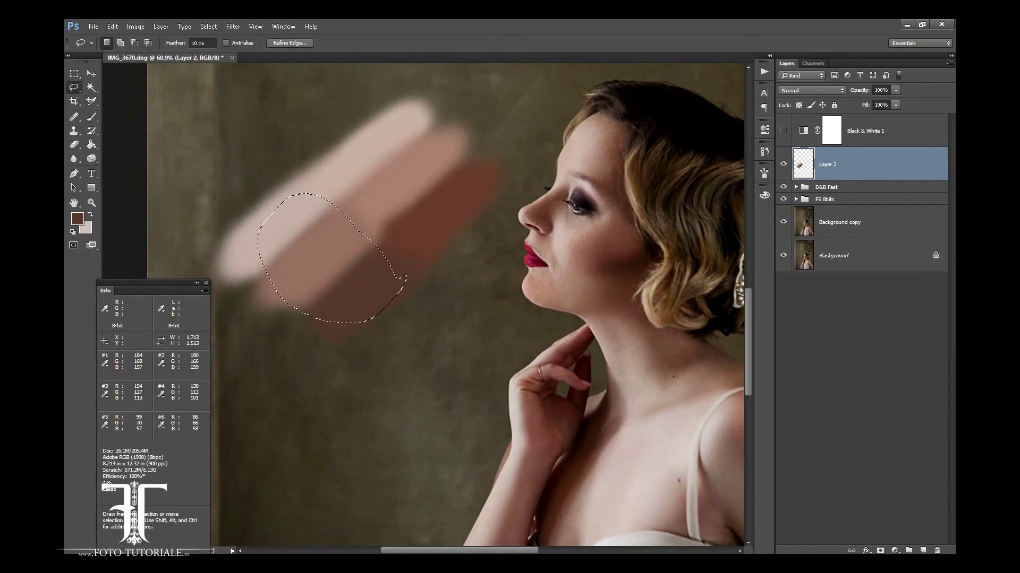
key("ctrl+m")
- Add Red and Blue curve points from the swatch and raise Green to warm it
key("i")
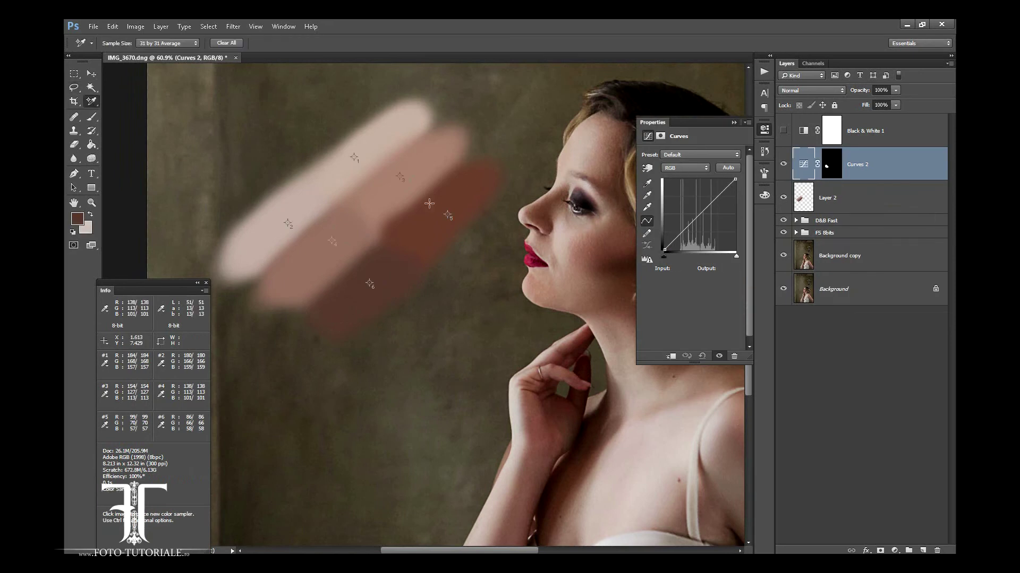
left_click(685, 168)
left_click(647, 167)
left_click(337, 236)
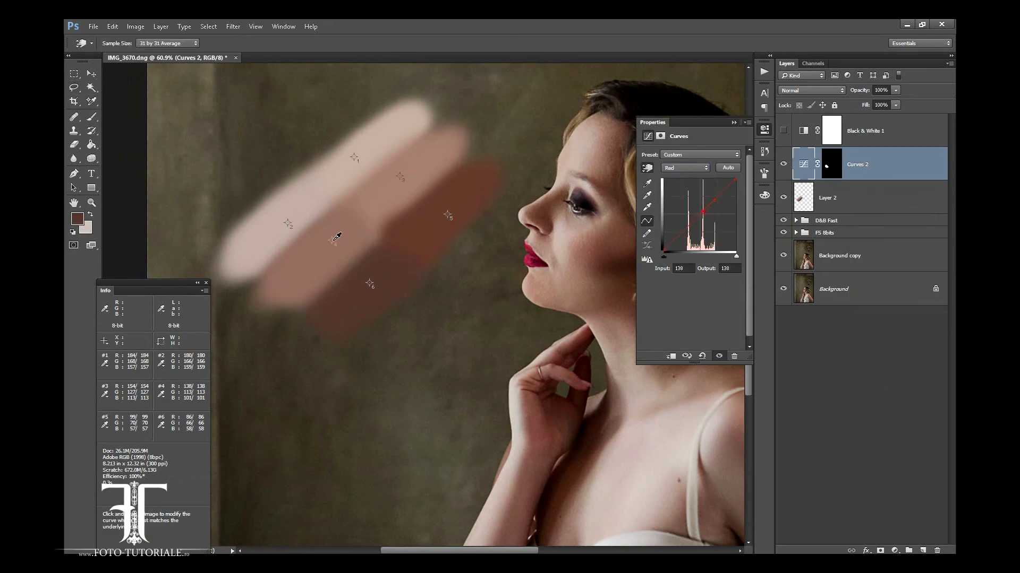
left_click(685, 168)
left_click(680, 198)
left_click(373, 282)
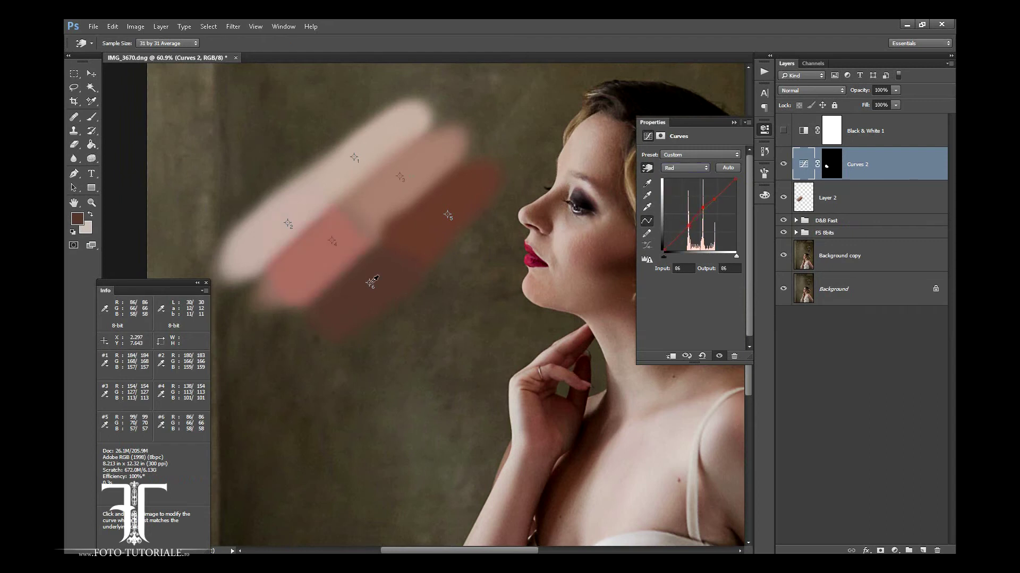
key("alt+4")
left_click_drag(370, 235, 369, 225)
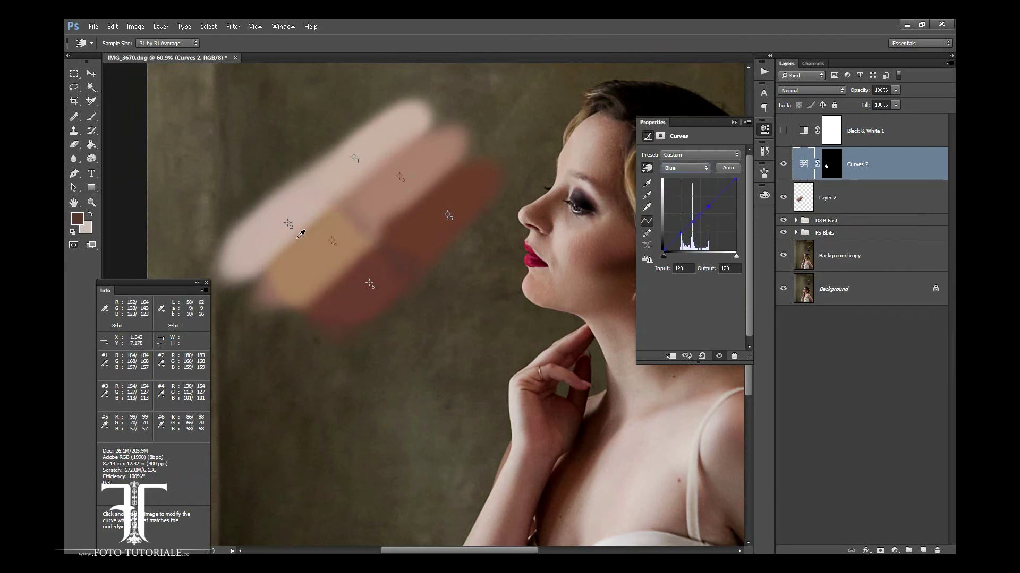
- Rename the Curves 2 layer to 'Corectie tonuri culoare'
left_click(832, 164)
right_click(831, 164)
key("Escape")
double_click(857, 164)
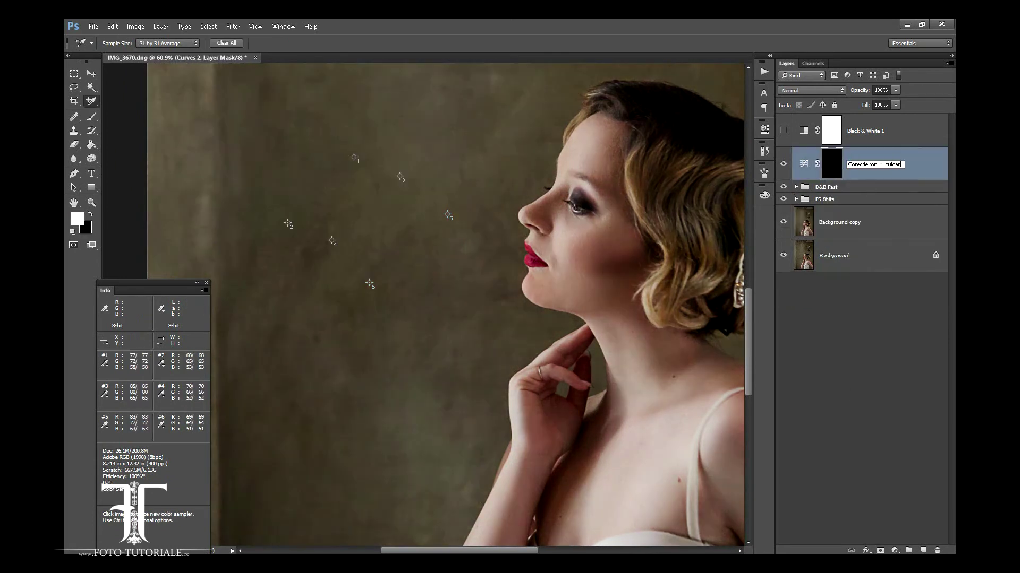
type("e")
key("Return")
- Paint the layer mask over the skin and arm with an enlarged brush
key("b")
scroll(424, 318, "down", 3)
left_click_drag(457, 223, 393, 319)
scroll(393, 319, "down", 2)
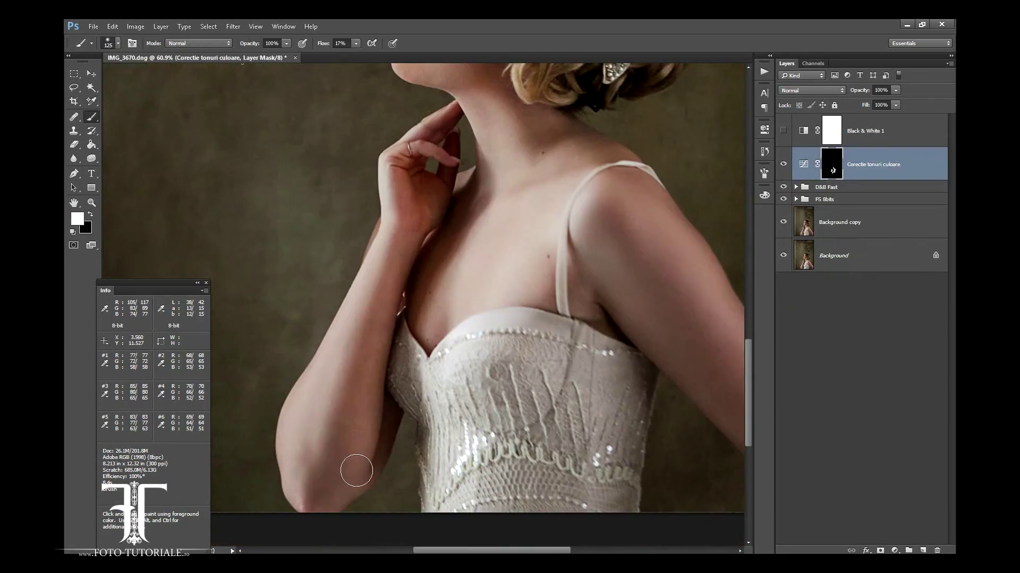
key("bracketright")
key("bracketright")
key("bracketright")
scroll(296, 432, "right", 3)
mouse_move(496, 289)
left_mouse_down()
mouse_move(514, 329)
mouse_move(648, 429)
left_mouse_up()
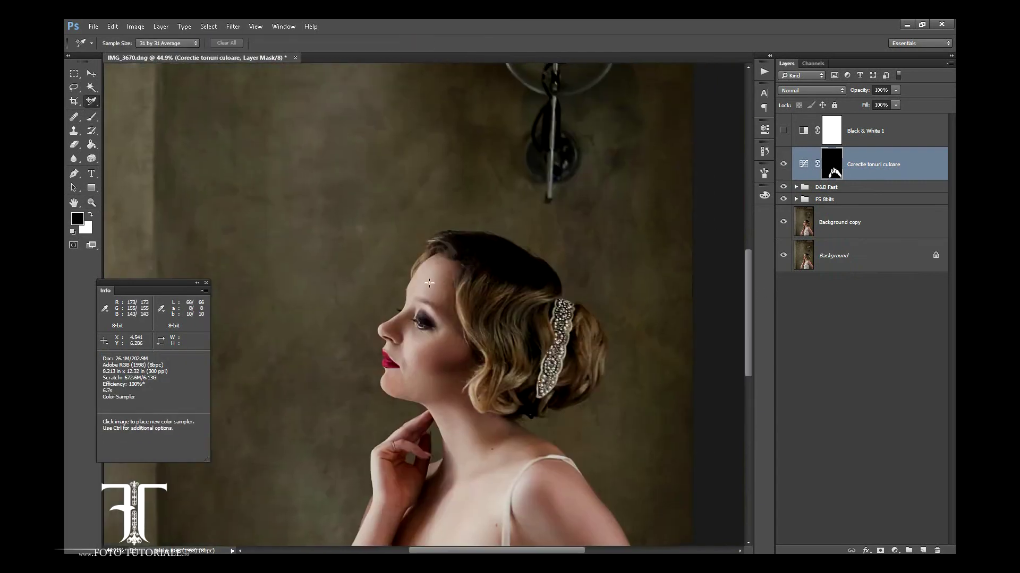
- Place a forehead colour sampler and add a new Curves layer on the Red channel
left_click(435, 289)
left_click(894, 551)
left_click(871, 381)
left_click(685, 168)
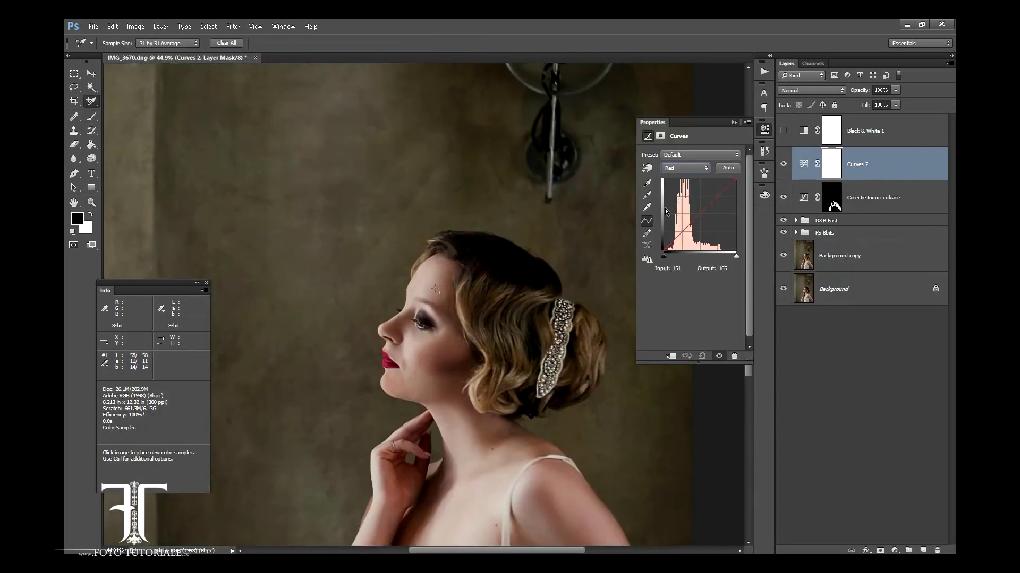
left_click(647, 168)
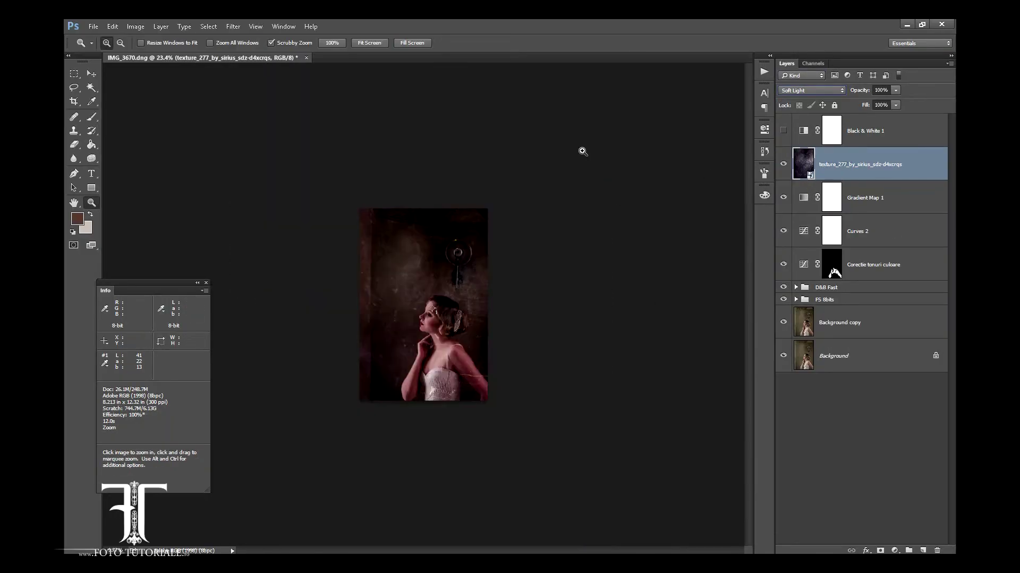
- Set the texture layer to Soft Light blending at 64% opacity
scroll(811, 90, "up", 2)
scroll(811, 90, "down", 2)
left_click(811, 90)
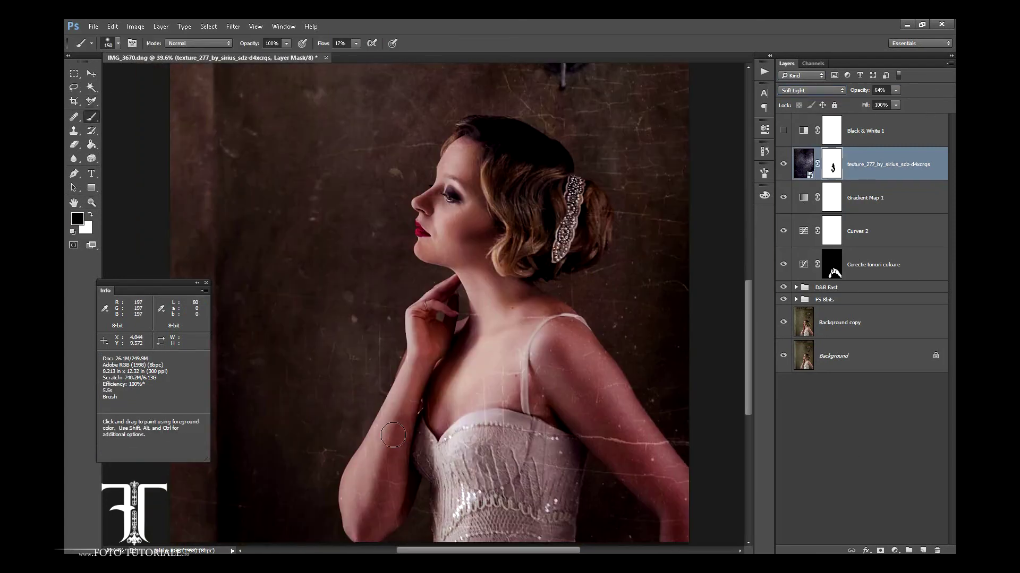
- Mask the texture off the shoulder, arm and bodice, then compare before and after
key("shift+7")
key("shift+5")
mouse_move(548, 349)
left_mouse_down()
mouse_move(666, 485)
mouse_move(591, 432)
mouse_move(505, 478)
mouse_move(536, 247)
mouse_move(602, 399)
mouse_move(481, 144)
left_mouse_up()
key("bracketright")
key("bracketright")
key("bracketright")
key("bracketright")
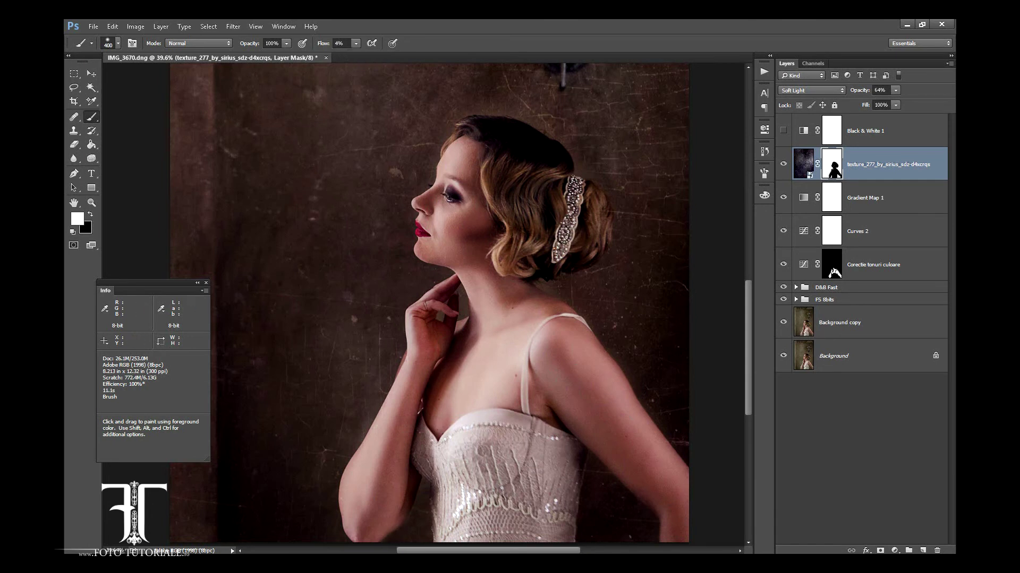
scroll(512, 114, "down", 2)
scroll(472, 354, "down", 2)
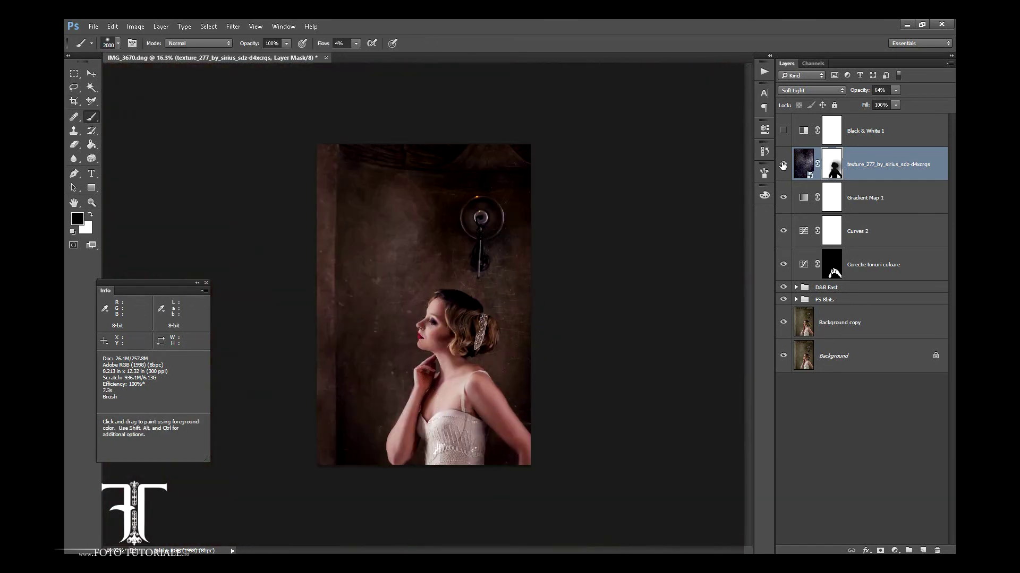
left_click(784, 164)
- Select the wall lamp, stamp visible layers, and move a copy of the lamp left
key("x")
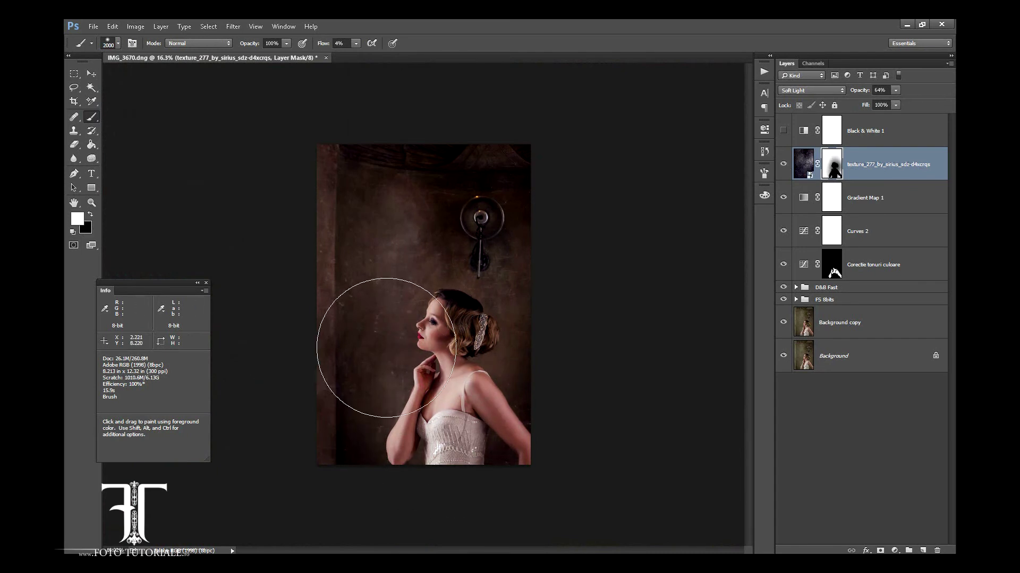
key("z")
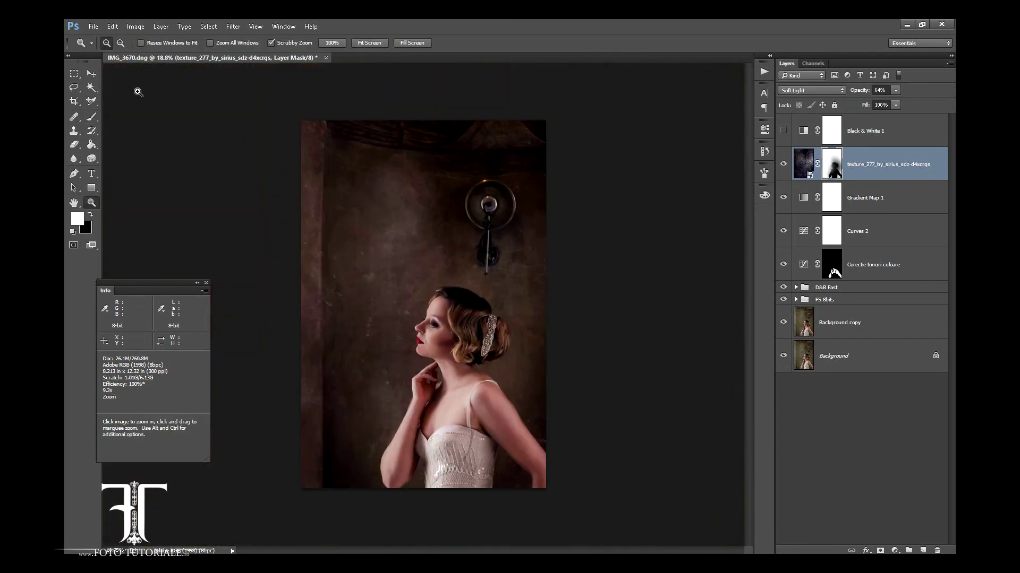
key("l")
left_click_drag(439, 175, 435, 183)
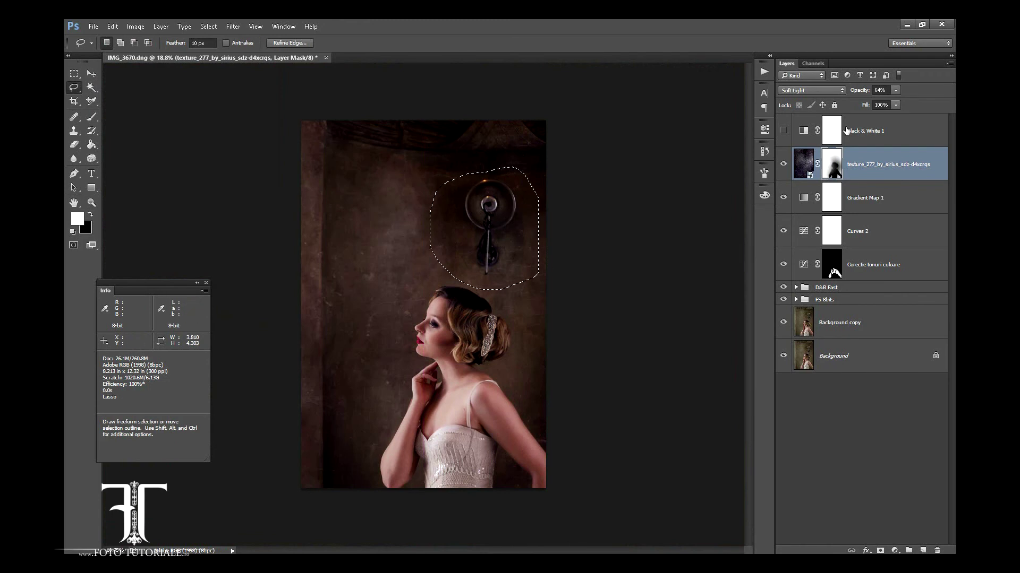
left_click(795, 288)
left_click(795, 366)
key("ctrl+shift+alt+e")
key("ctrl+j")
key("v")
mouse_move(498, 227)
left_mouse_down()
mouse_move(380, 223)
mouse_move(389, 227)
left_mouse_up()
- Hide the lamp copy and run the FS 8bits action on the merged Layer 2
left_click(783, 378)
key("s")
left_click(403, 212)
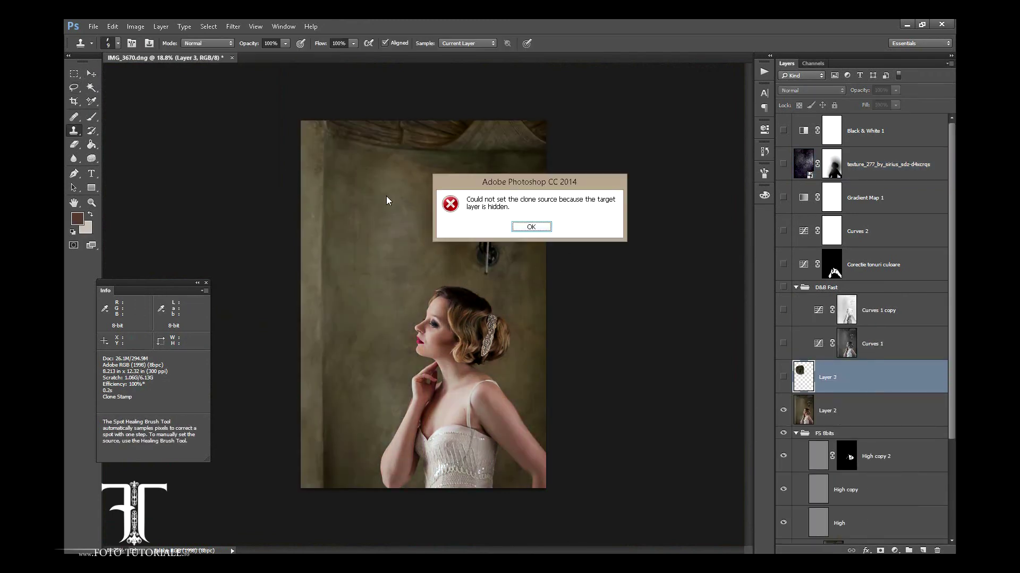
key("Return")
left_click(828, 410)
key("F2")
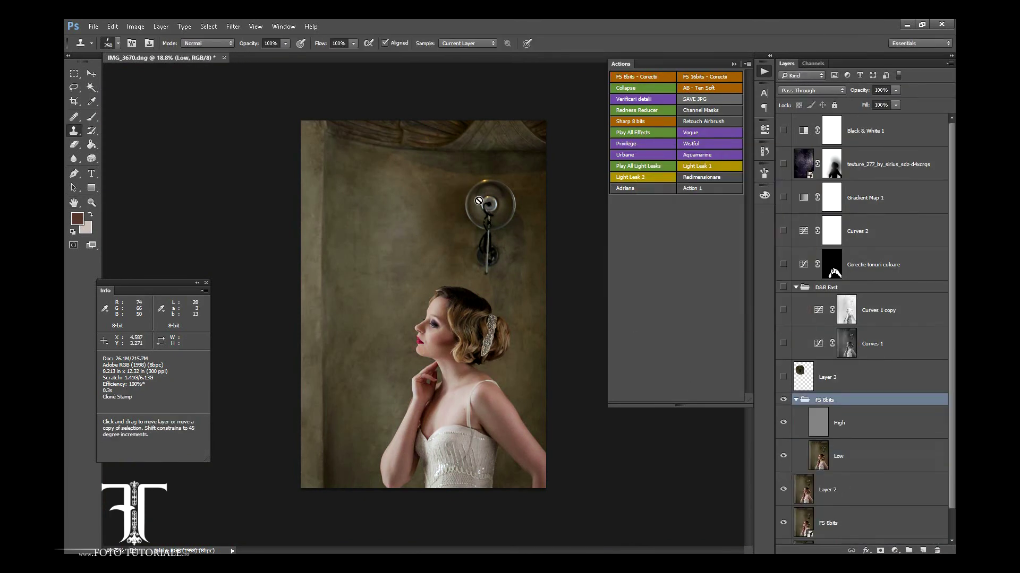
scroll(406, 220, "up", 2)
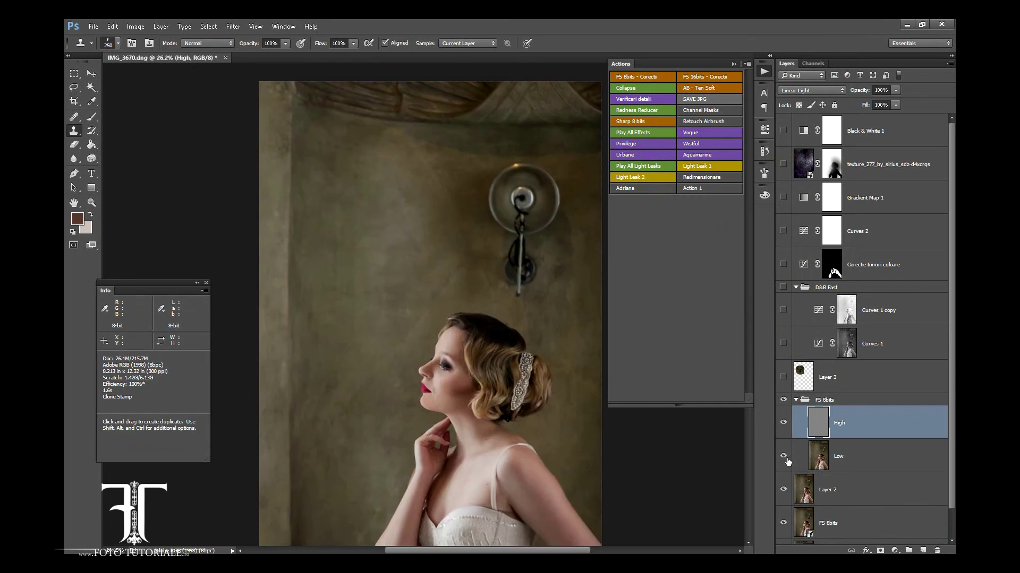
scroll(928, 466, "down", 1)
- Paint and patch the original lamp and nearby wall blemishes out on the Low layer
left_click(876, 427)
key("b")
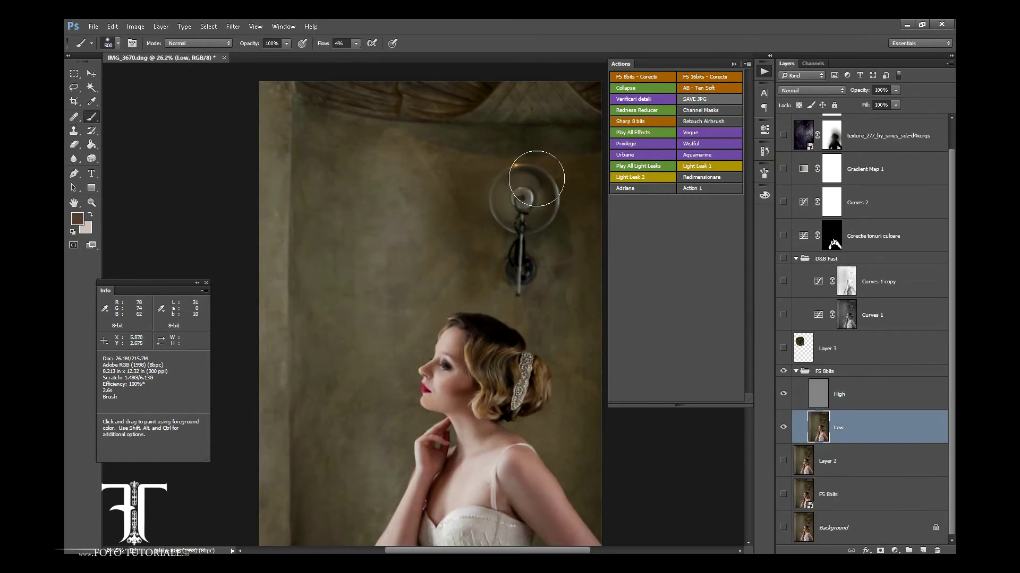
key("bracketright")
key("bracketright")
key("bracketright")
left_click_drag(448, 216, 535, 240)
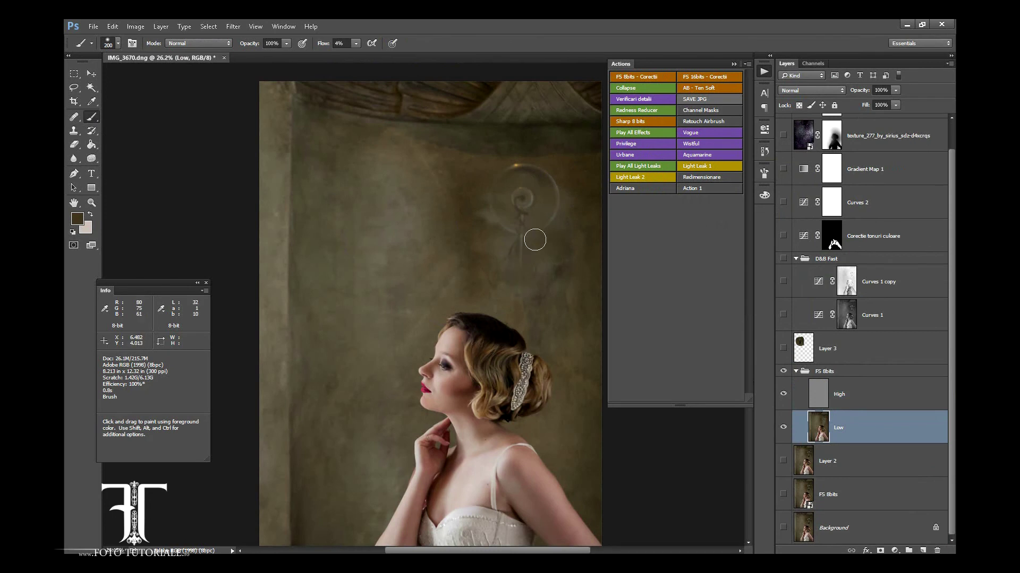
right_click(74, 117)
left_click(116, 138)
left_click_drag(526, 157, 523, 160)
left_click_drag(563, 234, 424, 255)
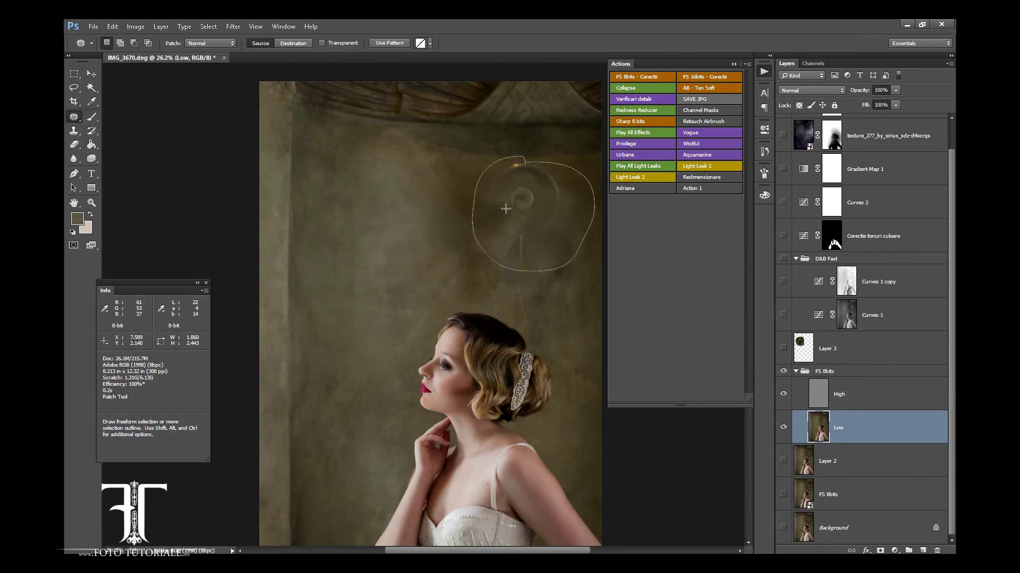
left_click_drag(462, 200, 466, 229)
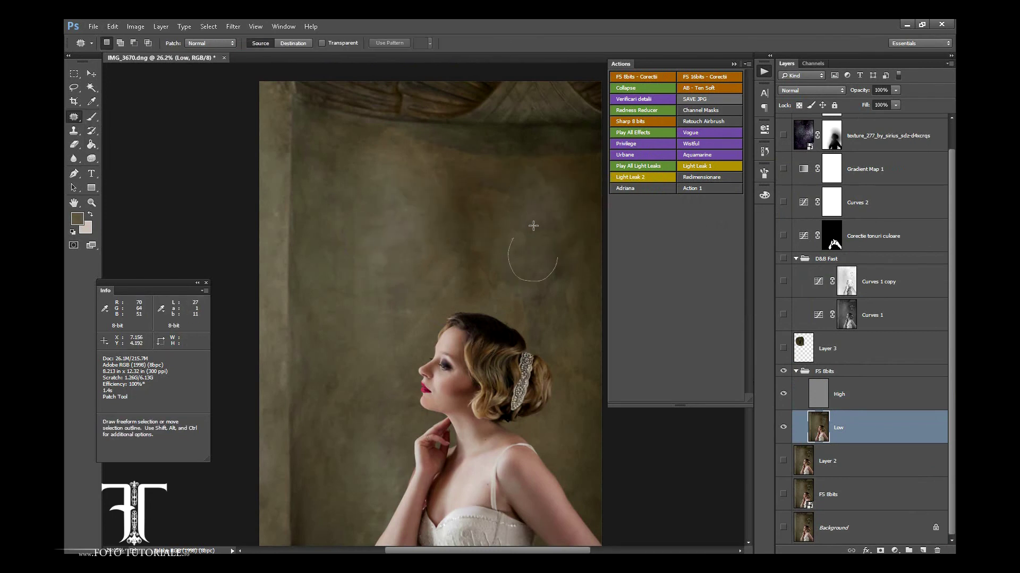
left_click_drag(572, 199, 569, 187)
mouse_move(531, 223)
left_mouse_down()
mouse_move(493, 210)
mouse_move(531, 277)
left_mouse_up()
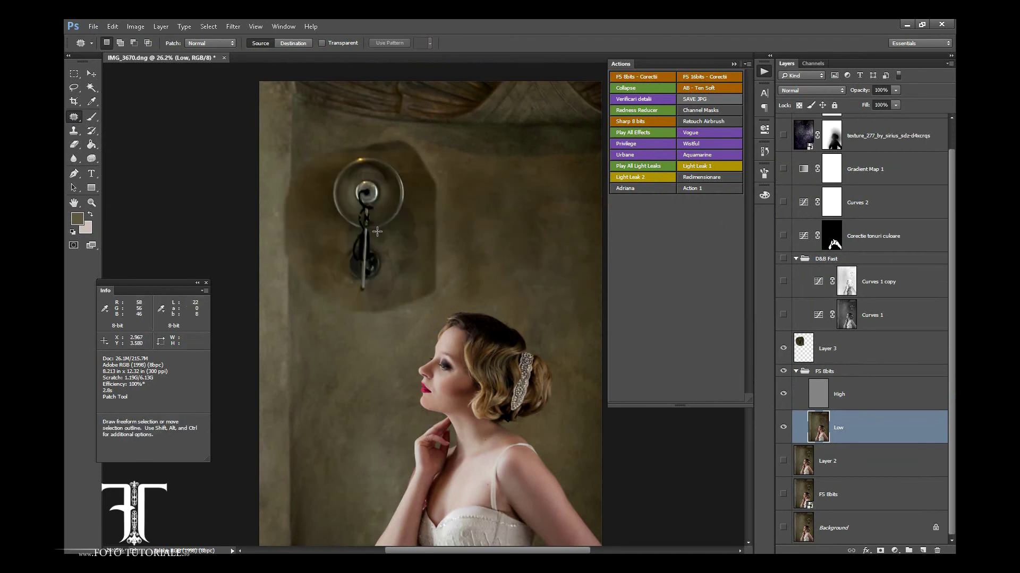
- Duplicate the moved lamp layer, lighten its dark blotch, and mask it into the wall
key("ctrl+F2")
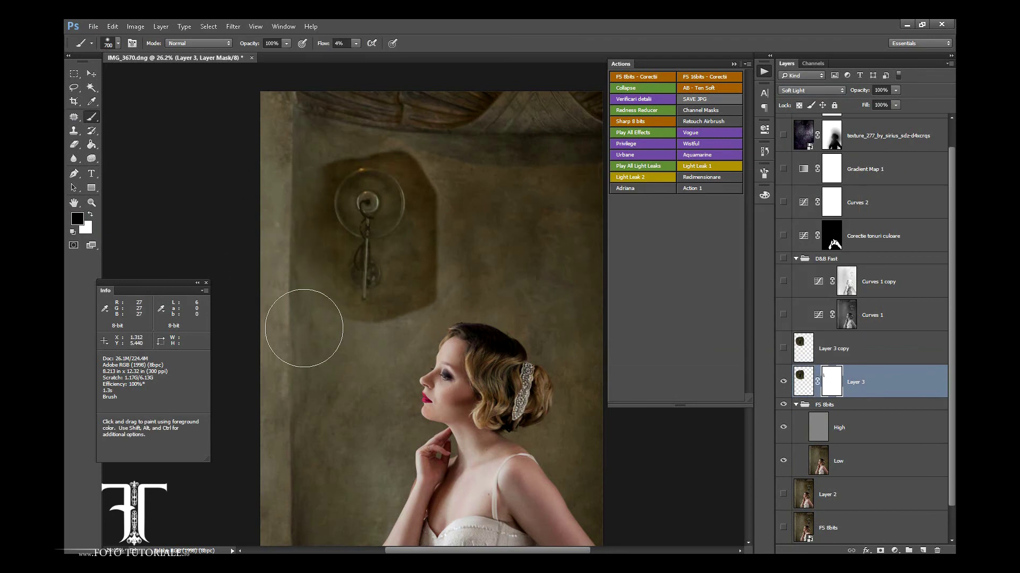
left_click_drag(303, 326, 441, 270)
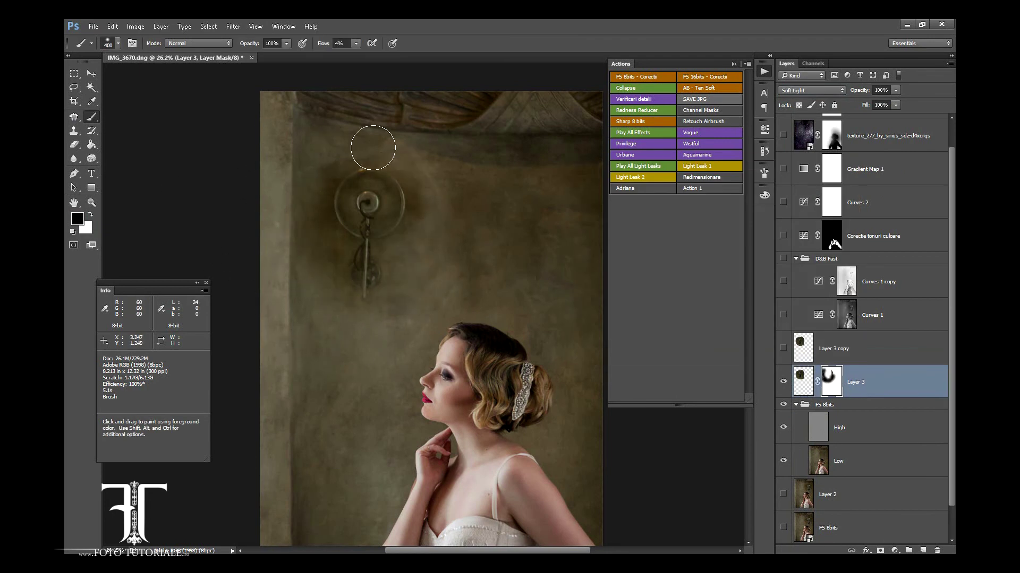
left_click(860, 349)
mouse_move(431, 270)
left_mouse_down()
mouse_move(341, 129)
mouse_move(444, 269)
left_mouse_up()
key("z")
key("ctrl+minus")
key("ctrl+minus")
key("ctrl+minus")
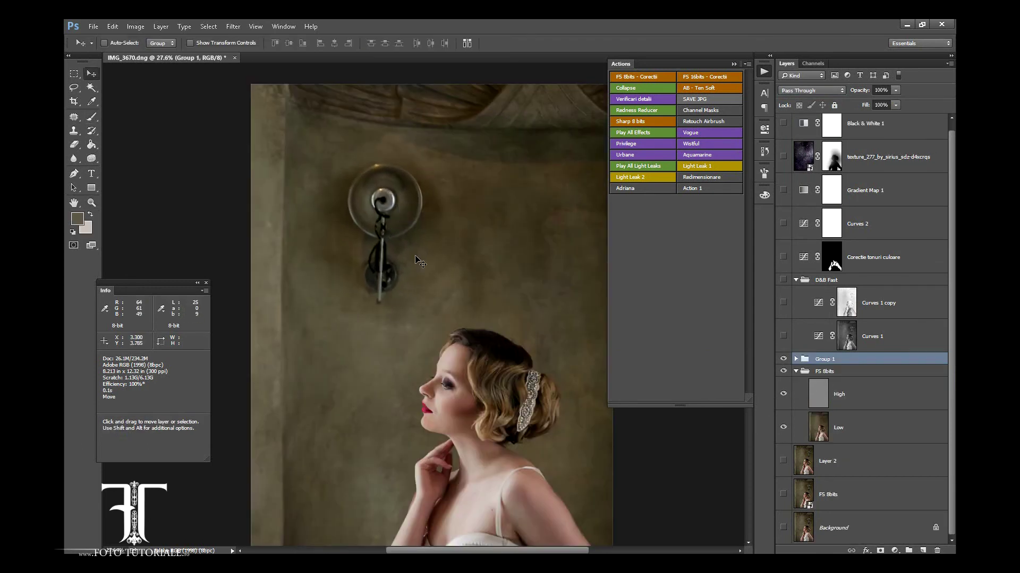
- Group the two lamp layers as Group 1 and paint its mask
key("ctrl+g")
key("b")
mouse_move(344, 287)
left_mouse_down()
mouse_move(337, 170)
mouse_move(474, 170)
left_mouse_up()
key("x")
key("z")
- Turn on the Black & White check layer and crop tighter around the bride and lamp
left_click(783, 131)
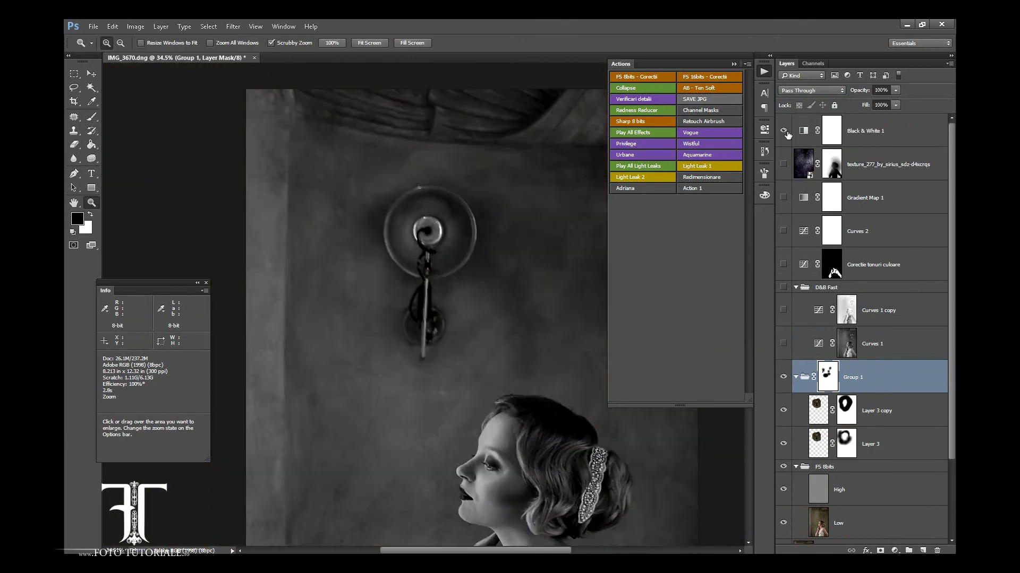
left_click_drag(542, 401, 509, 253)
left_click_drag(489, 182, 477, 213)
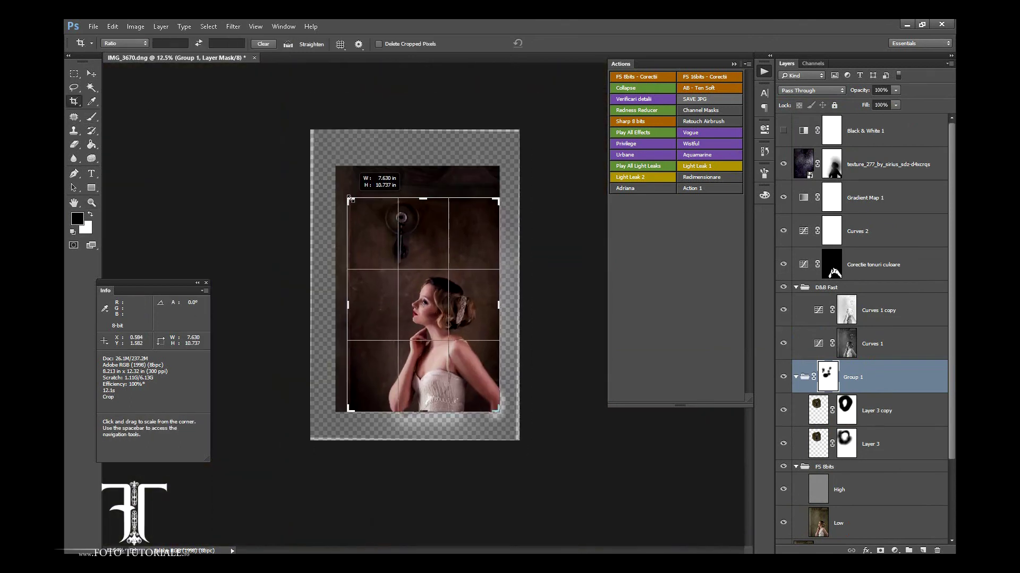
key("Return")
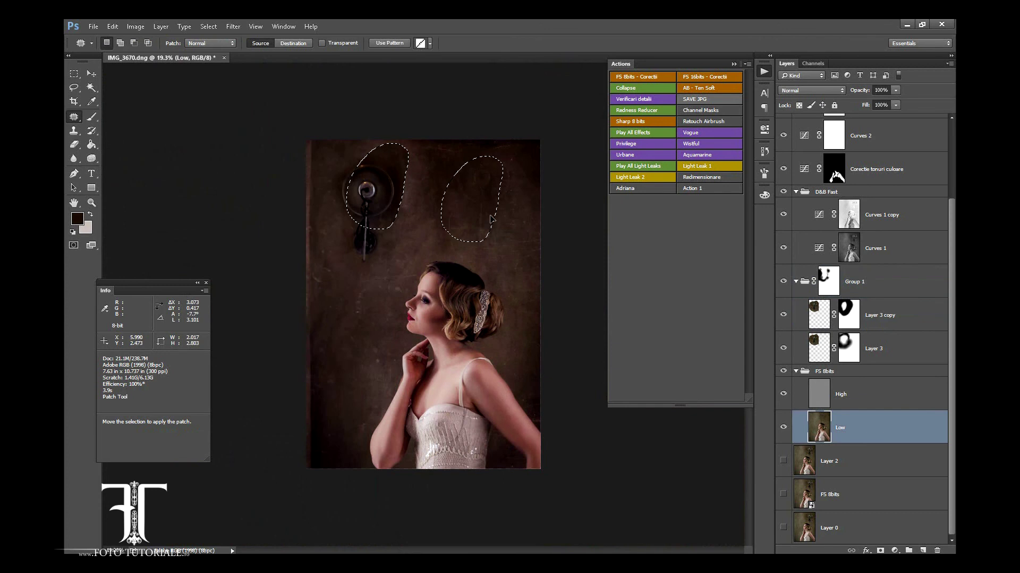
- Undo the extra wall selection, switch to the Healing Brush, and deselect
key("ctrl+z")
right_click(74, 117)
left_click(111, 127)
key("ctrl+d")
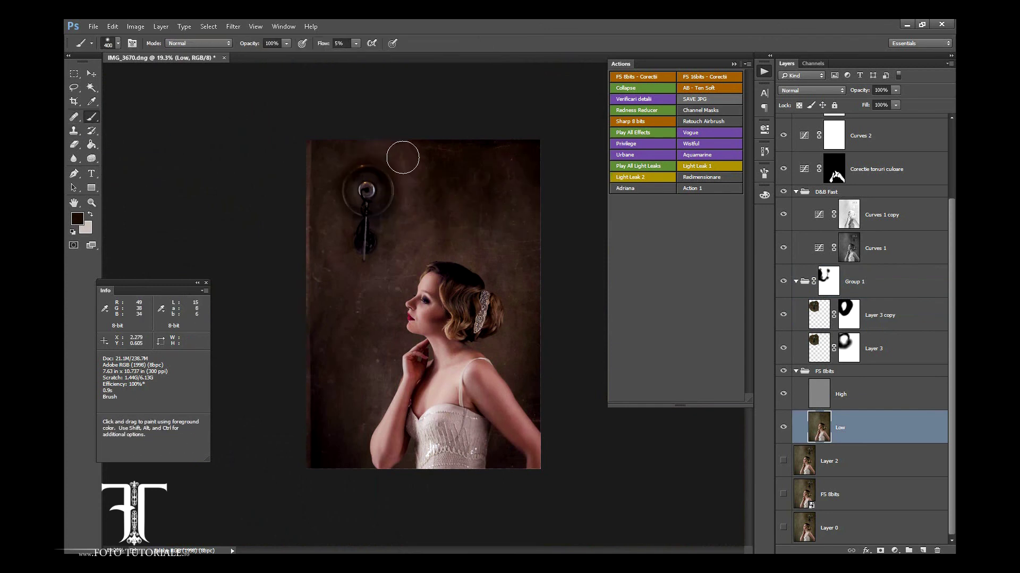
scroll(424, 304, "up", 1)
- Load a scatter brush set and choose a large textured scatter brush
left_click(118, 43)
key("Return")
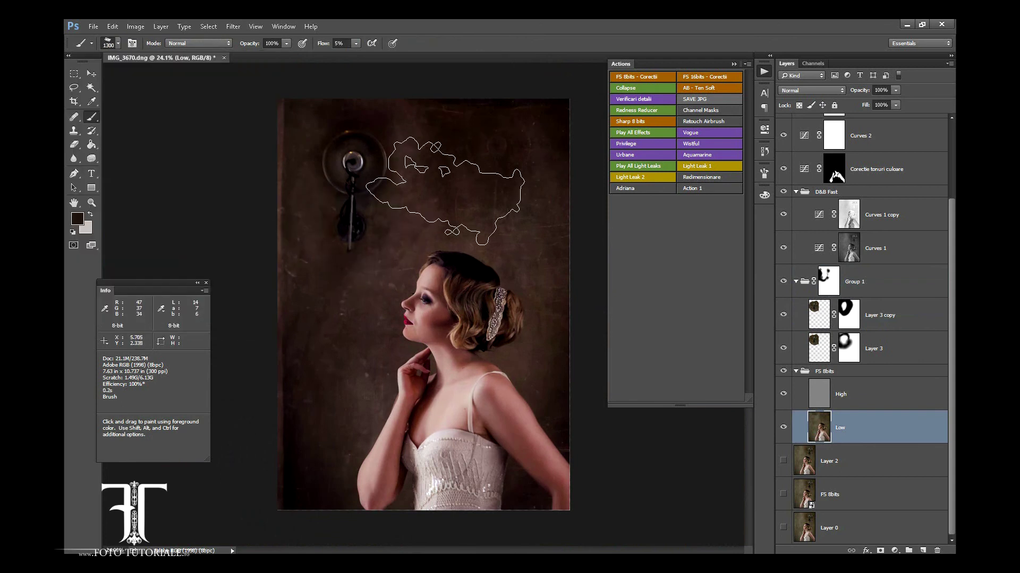
left_click(118, 43)
left_click(257, 59)
left_click(308, 100)
double_click(213, 300)
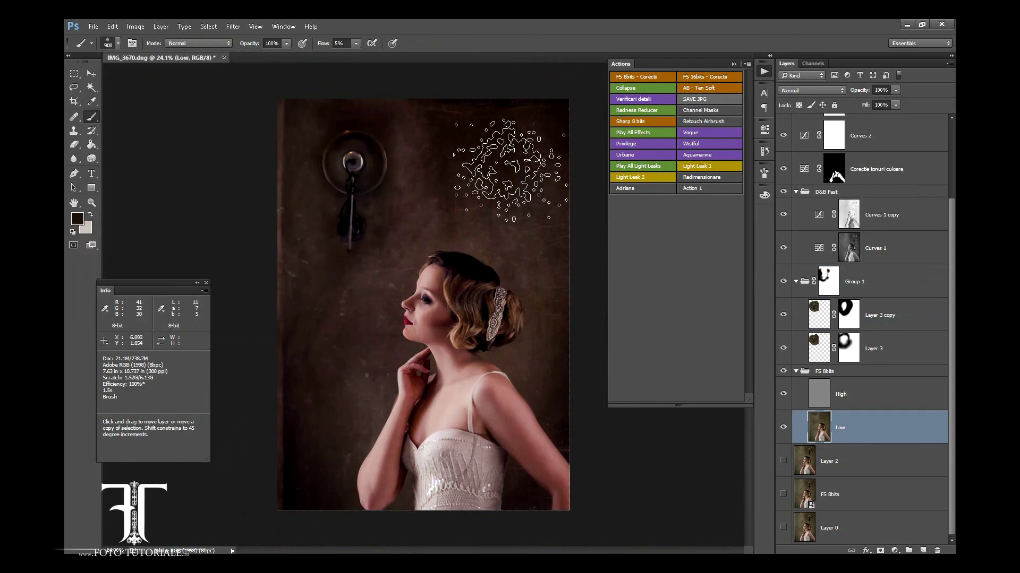
left_click(118, 43)
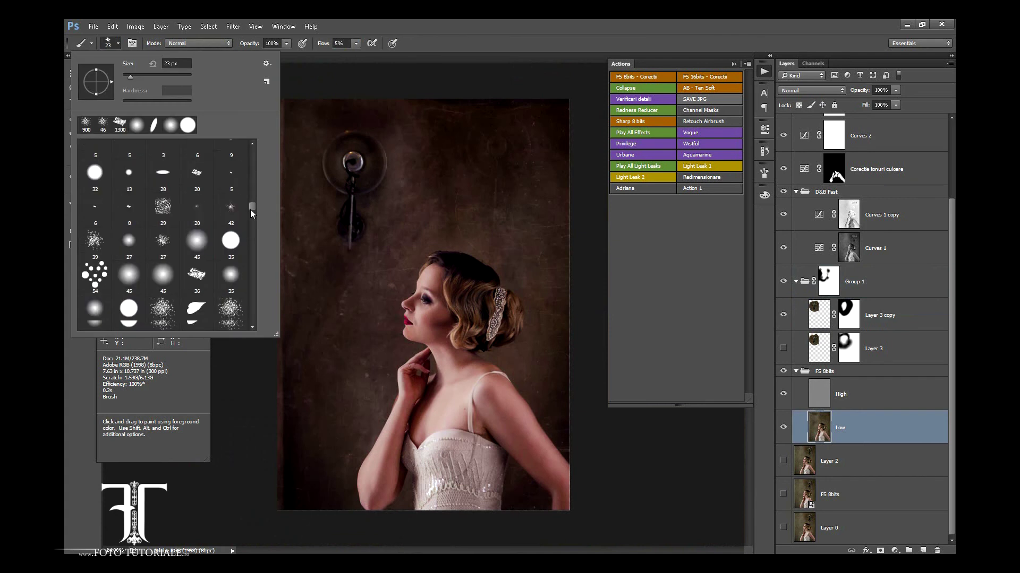
left_click_drag(250, 209, 236, 268)
double_click(236, 269)
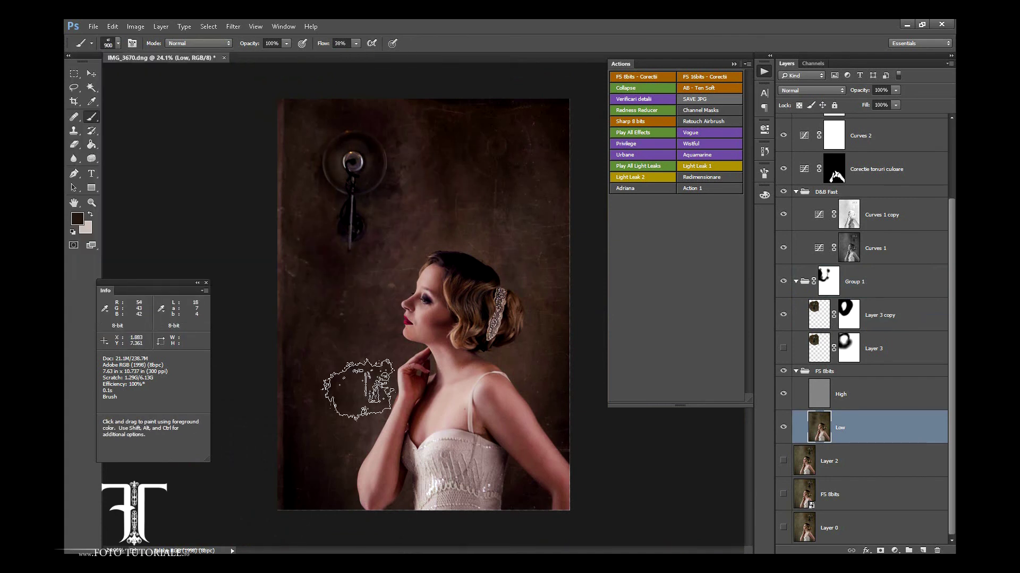
key("z")
scroll(458, 192, "down", 1)
- Confirm the JPEG Options at Maximum quality to save the portrait
left_click(704, 106)
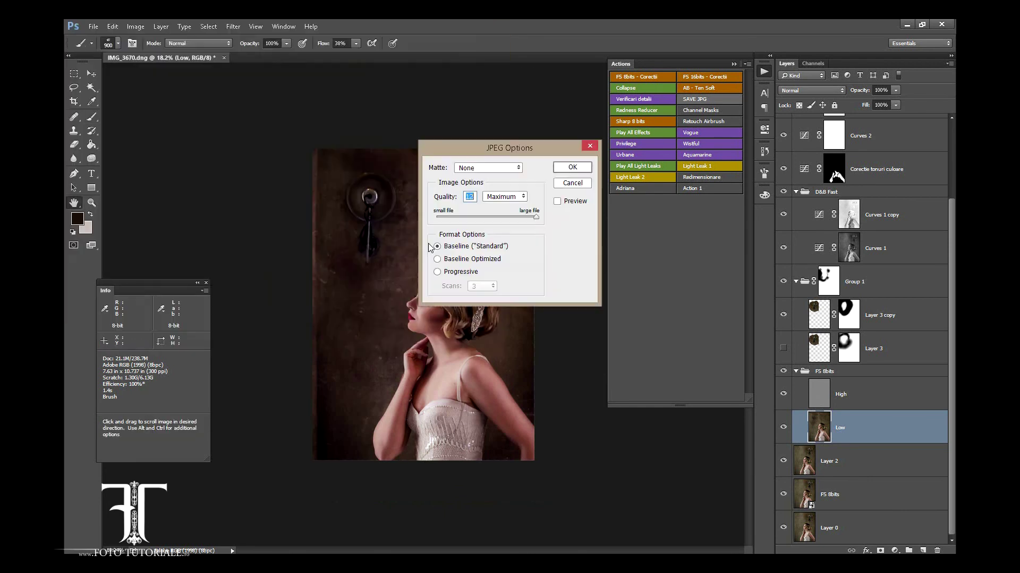